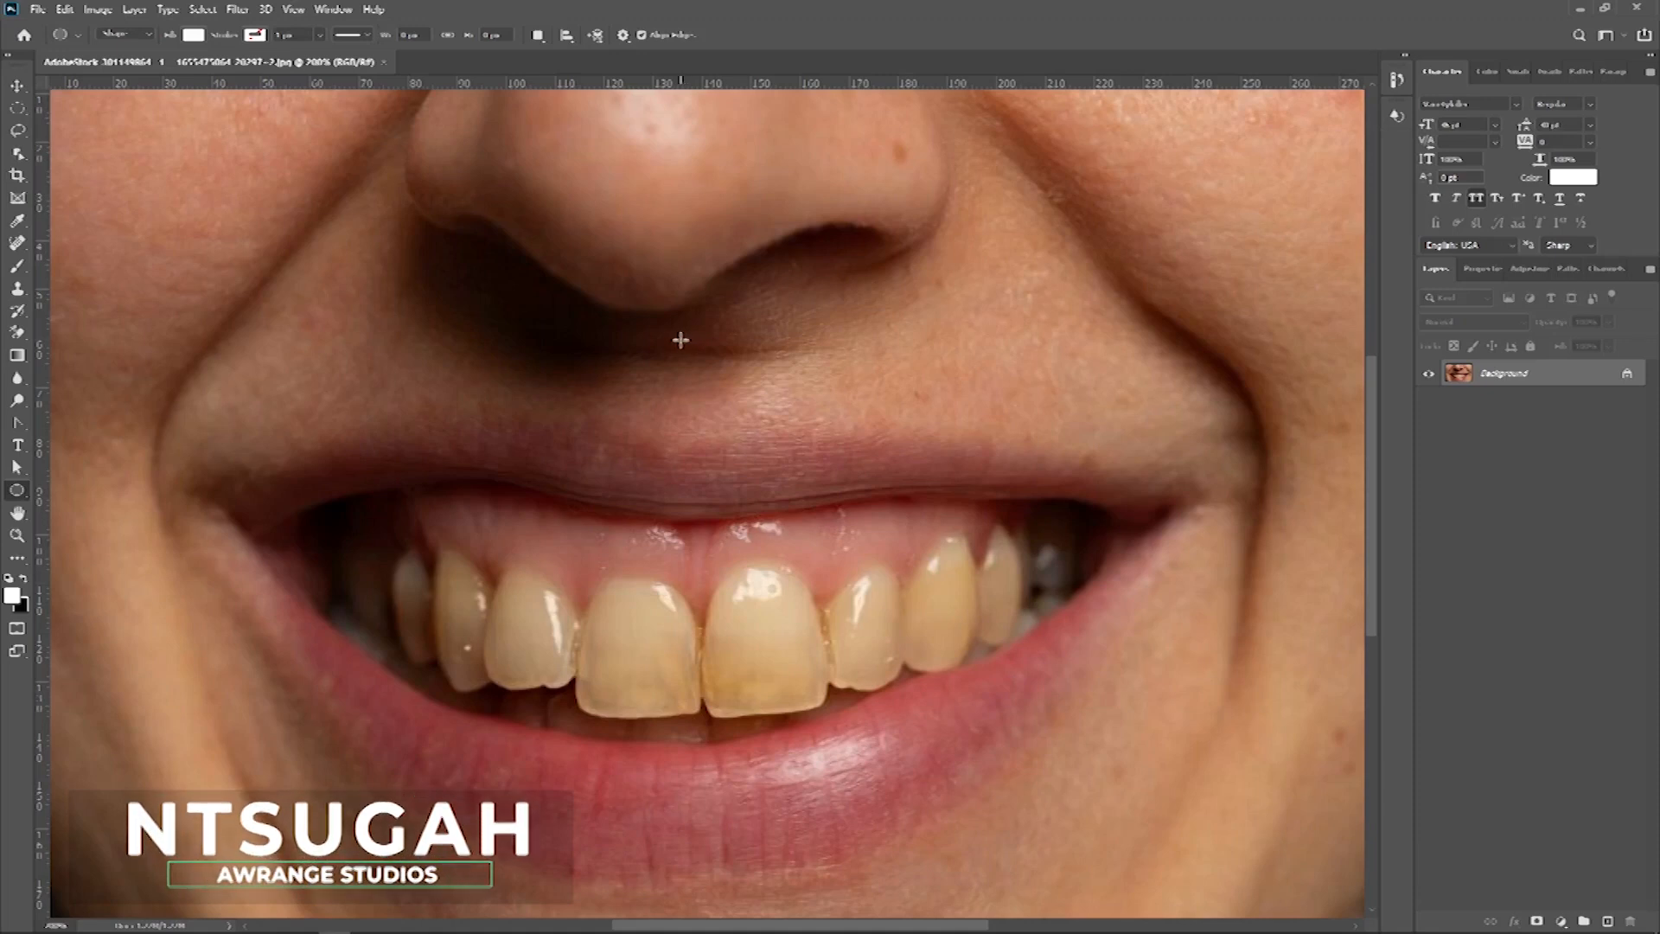
Switch to the USB drive in File Explorer and preview the valentine bash, music concert thumbnail and healed by the blood 4 images.
scroll(680, 340, down, 1)
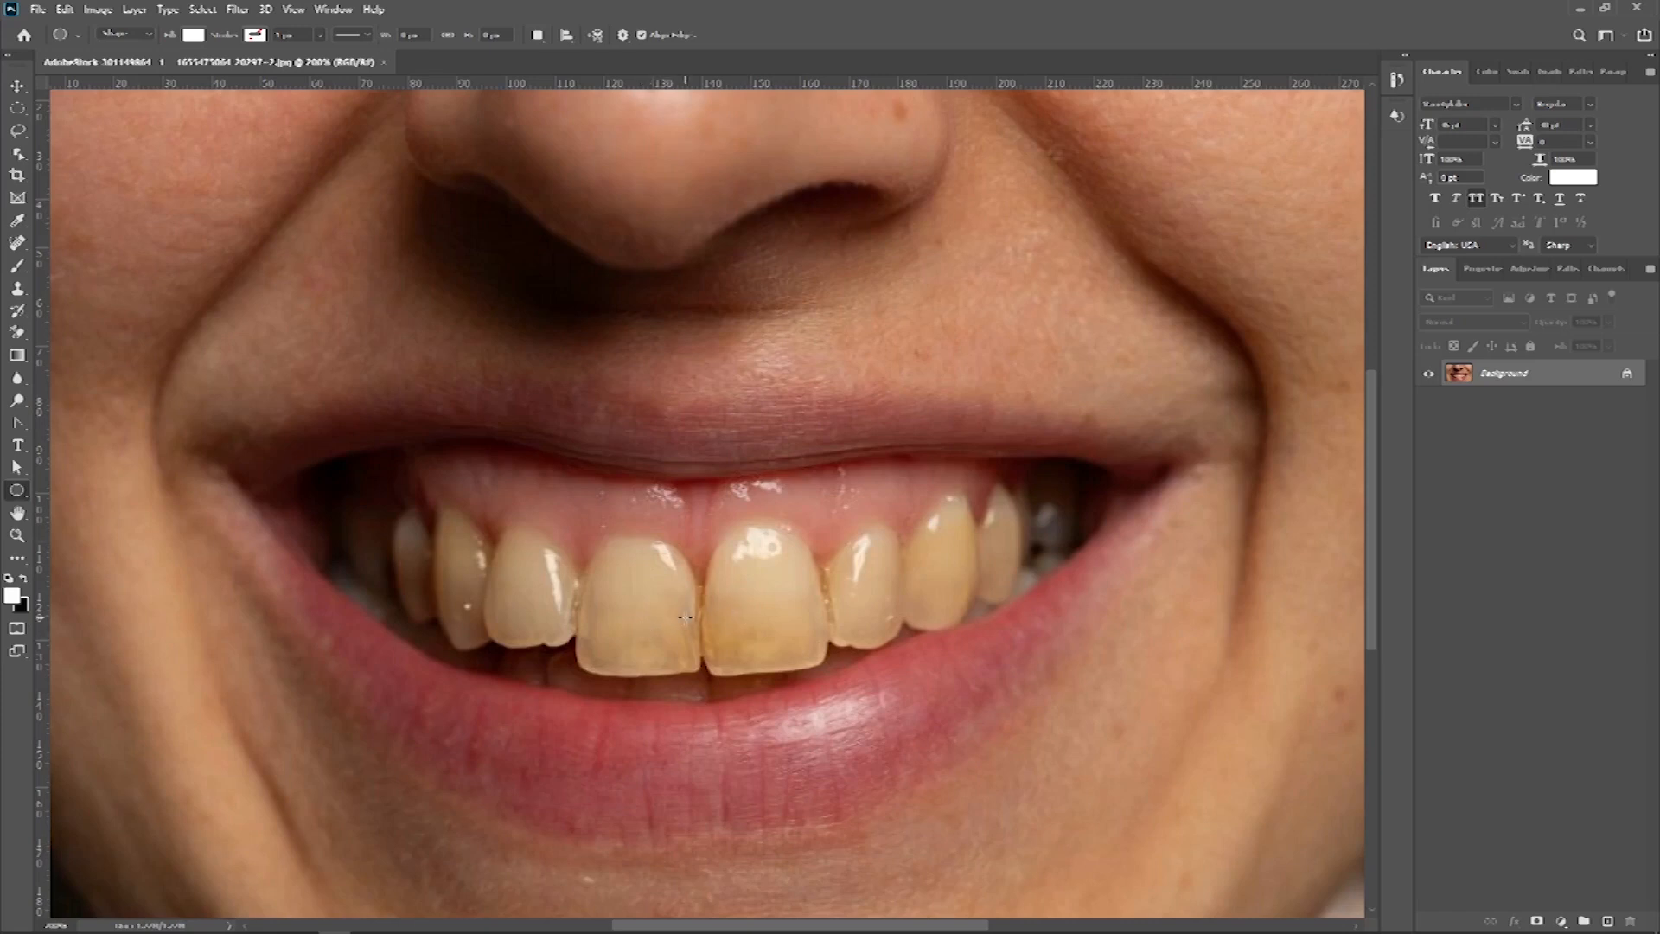
mouse_move(628, 932)
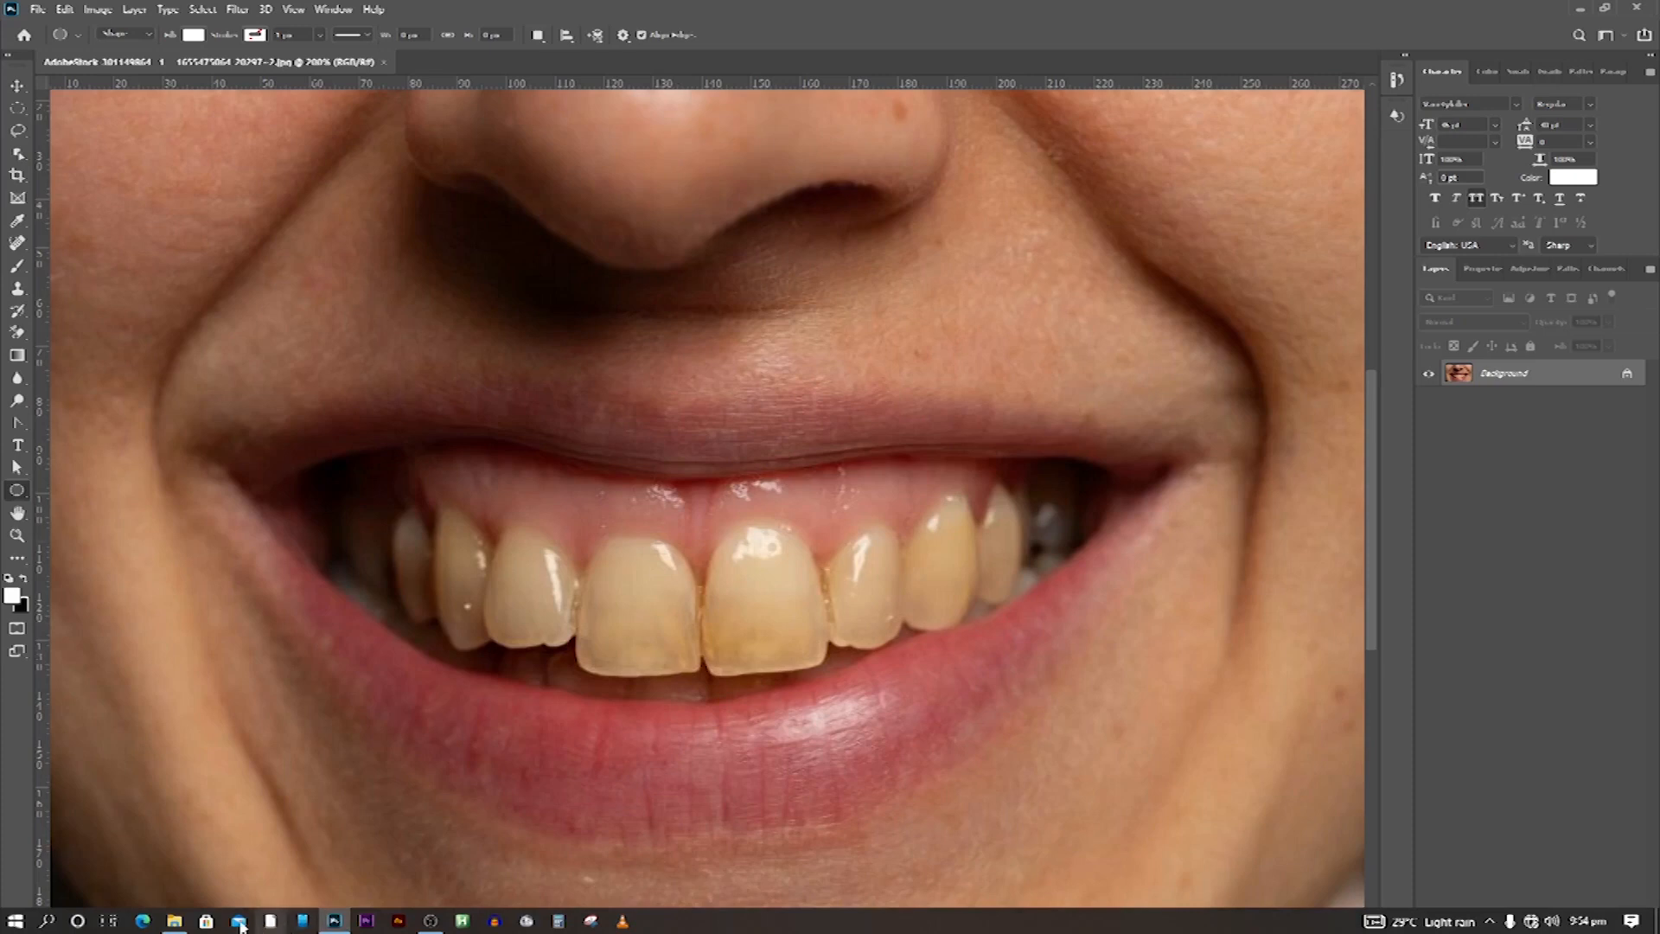
mouse_move(173, 923)
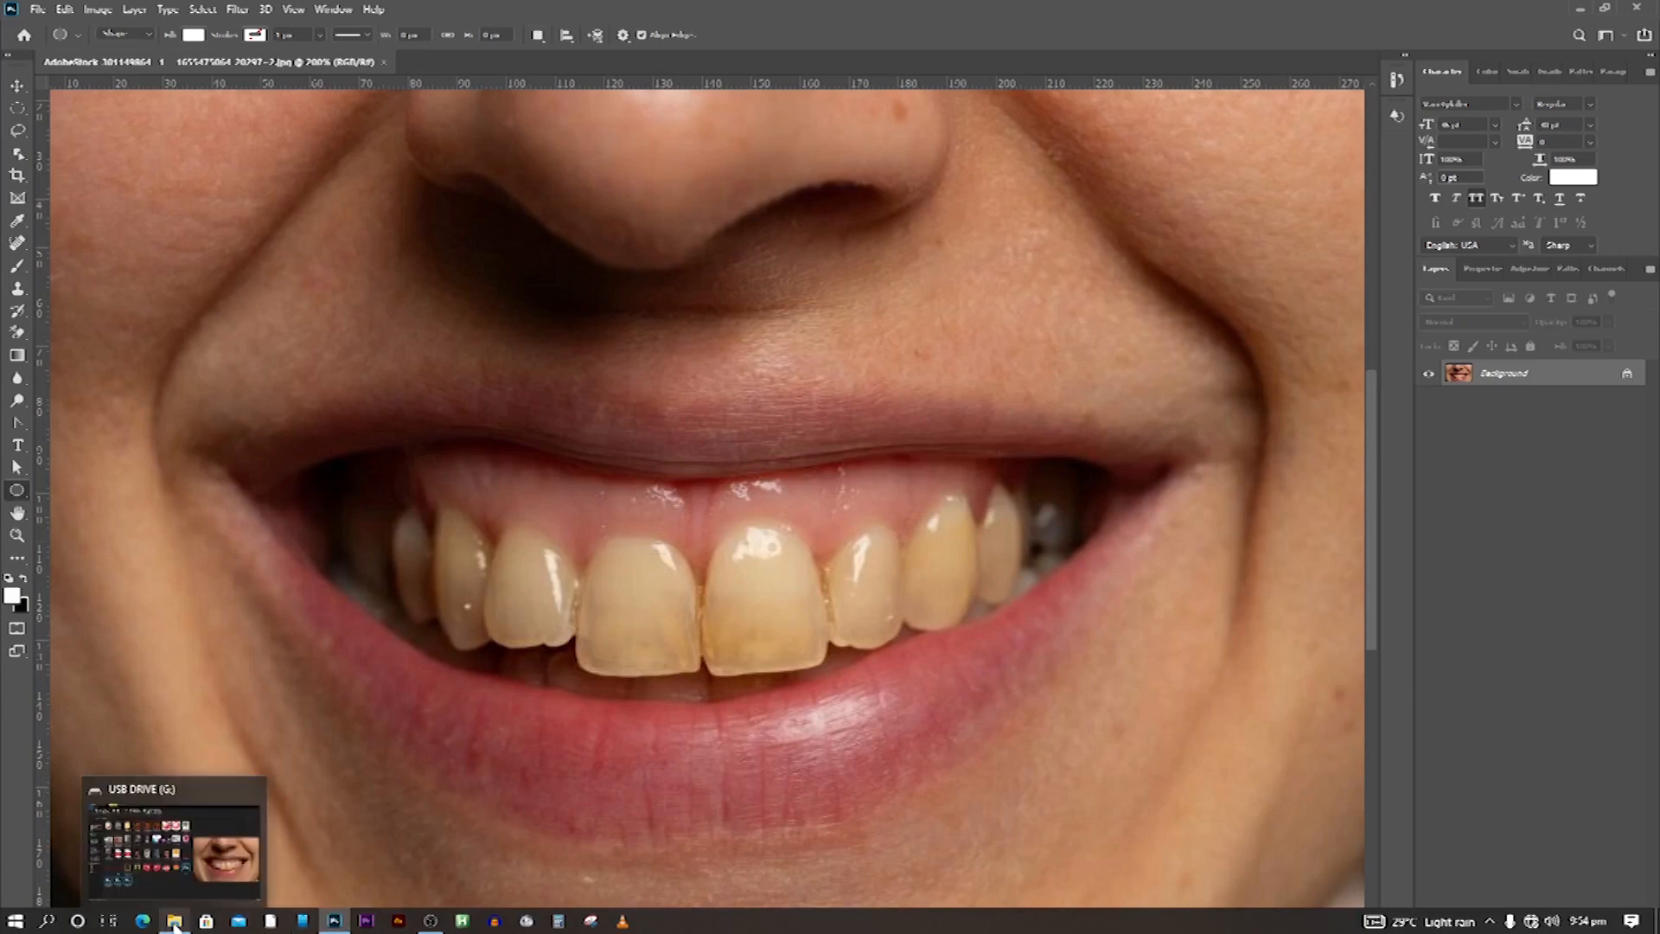
click(212, 862)
click(951, 344)
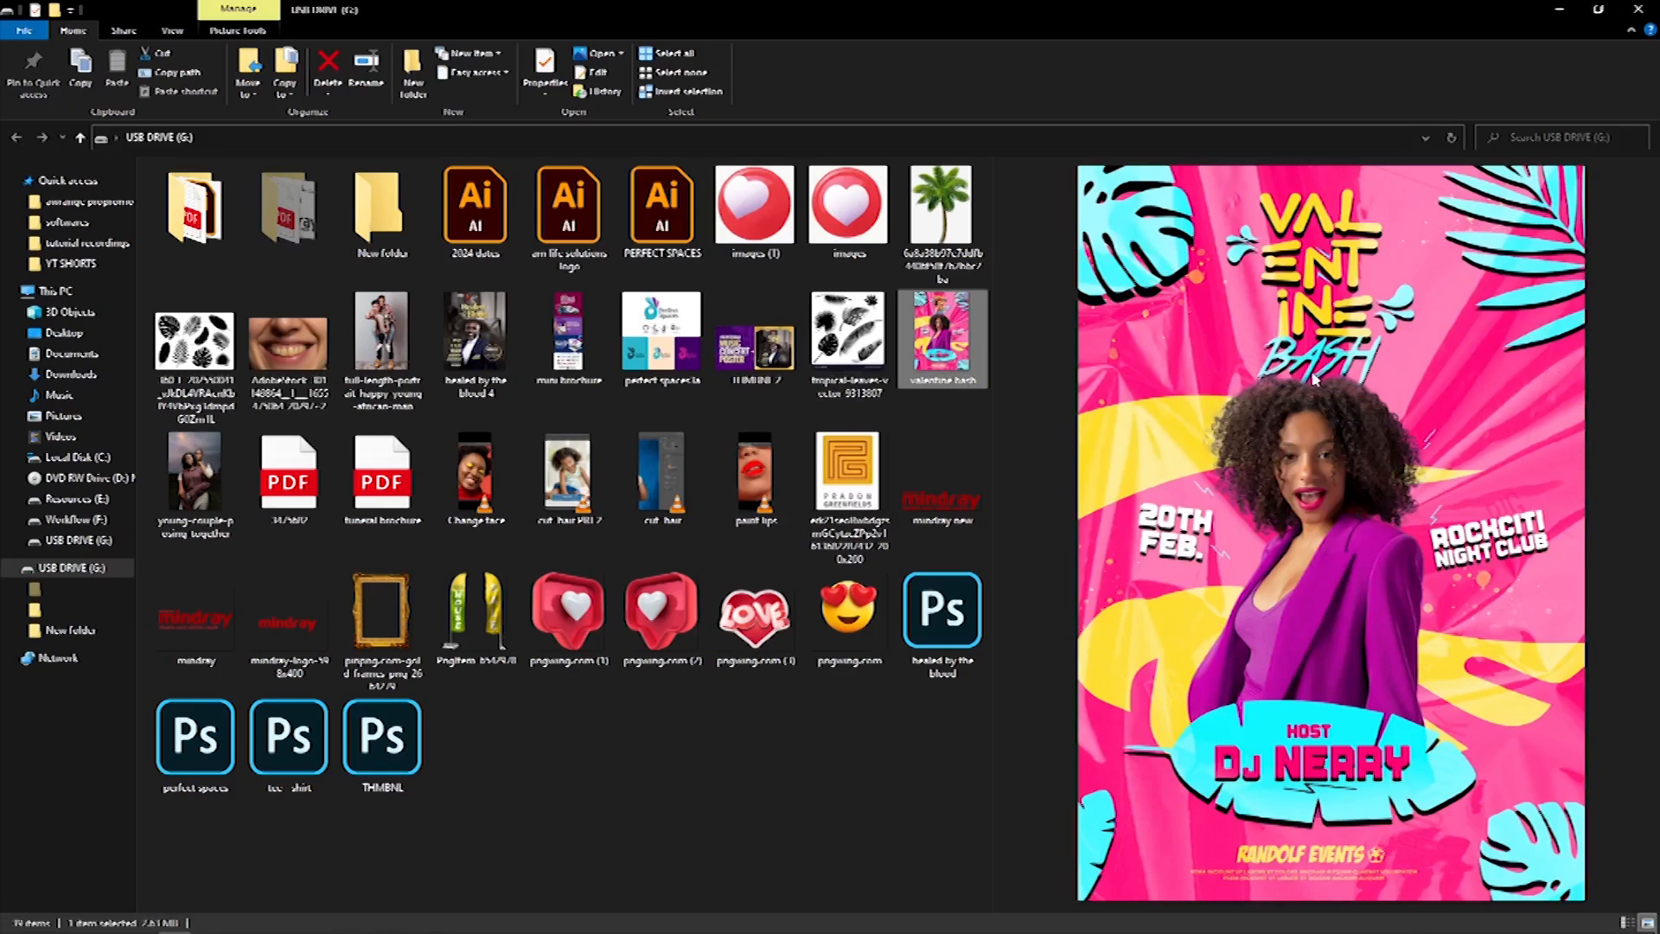
click(740, 351)
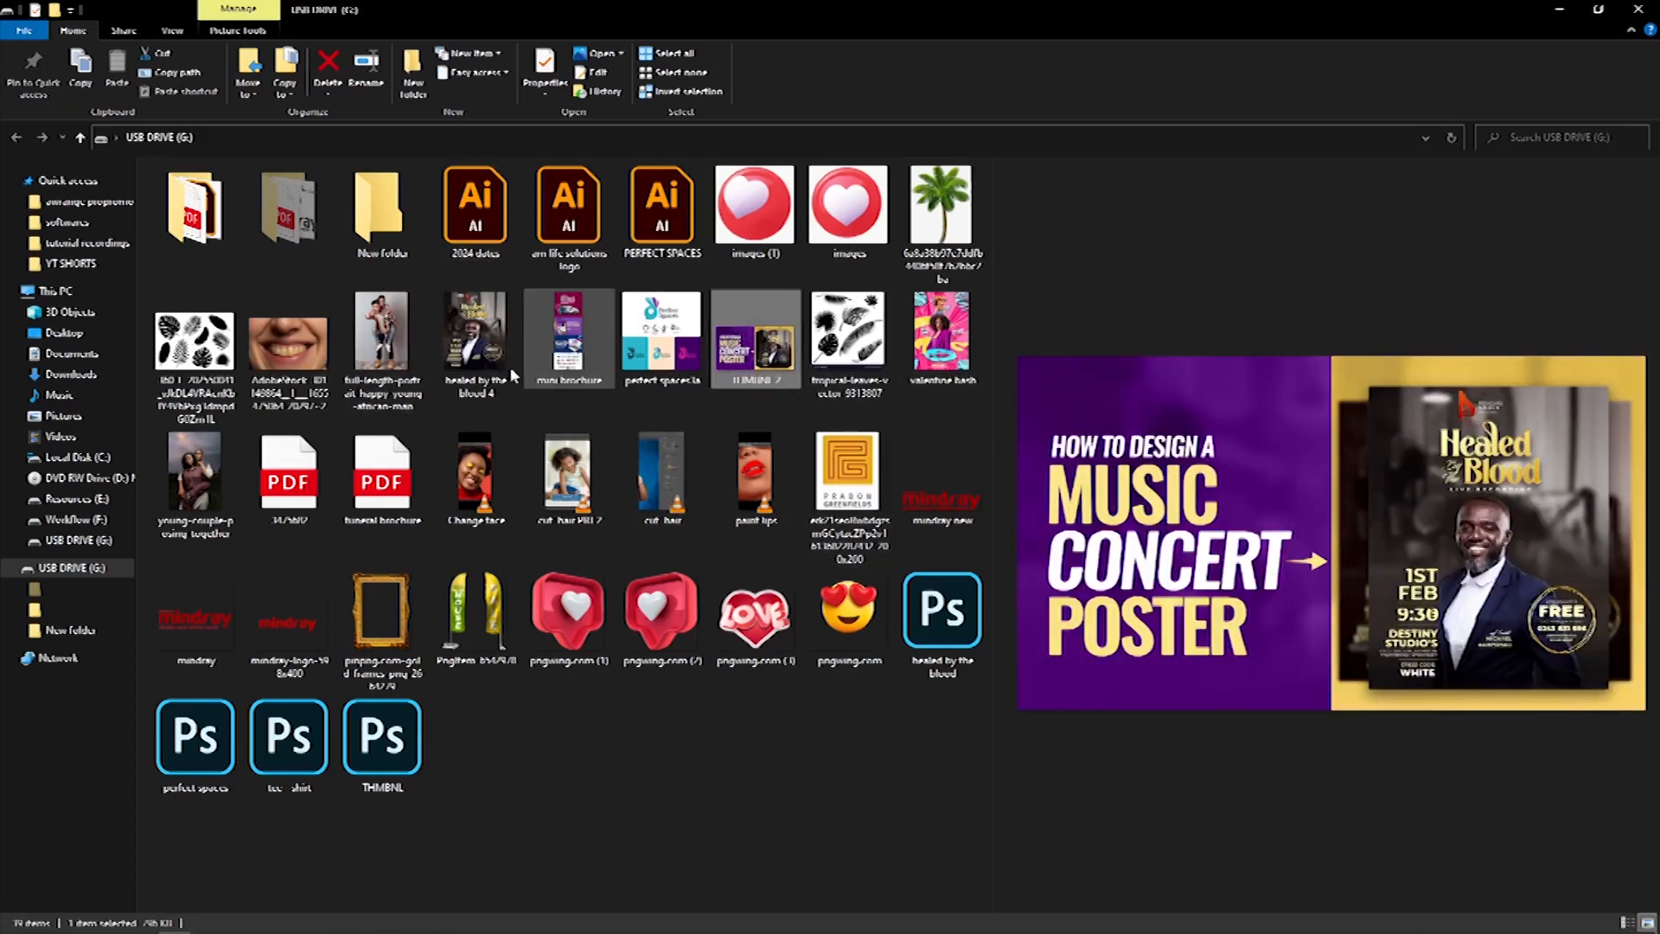
click(476, 351)
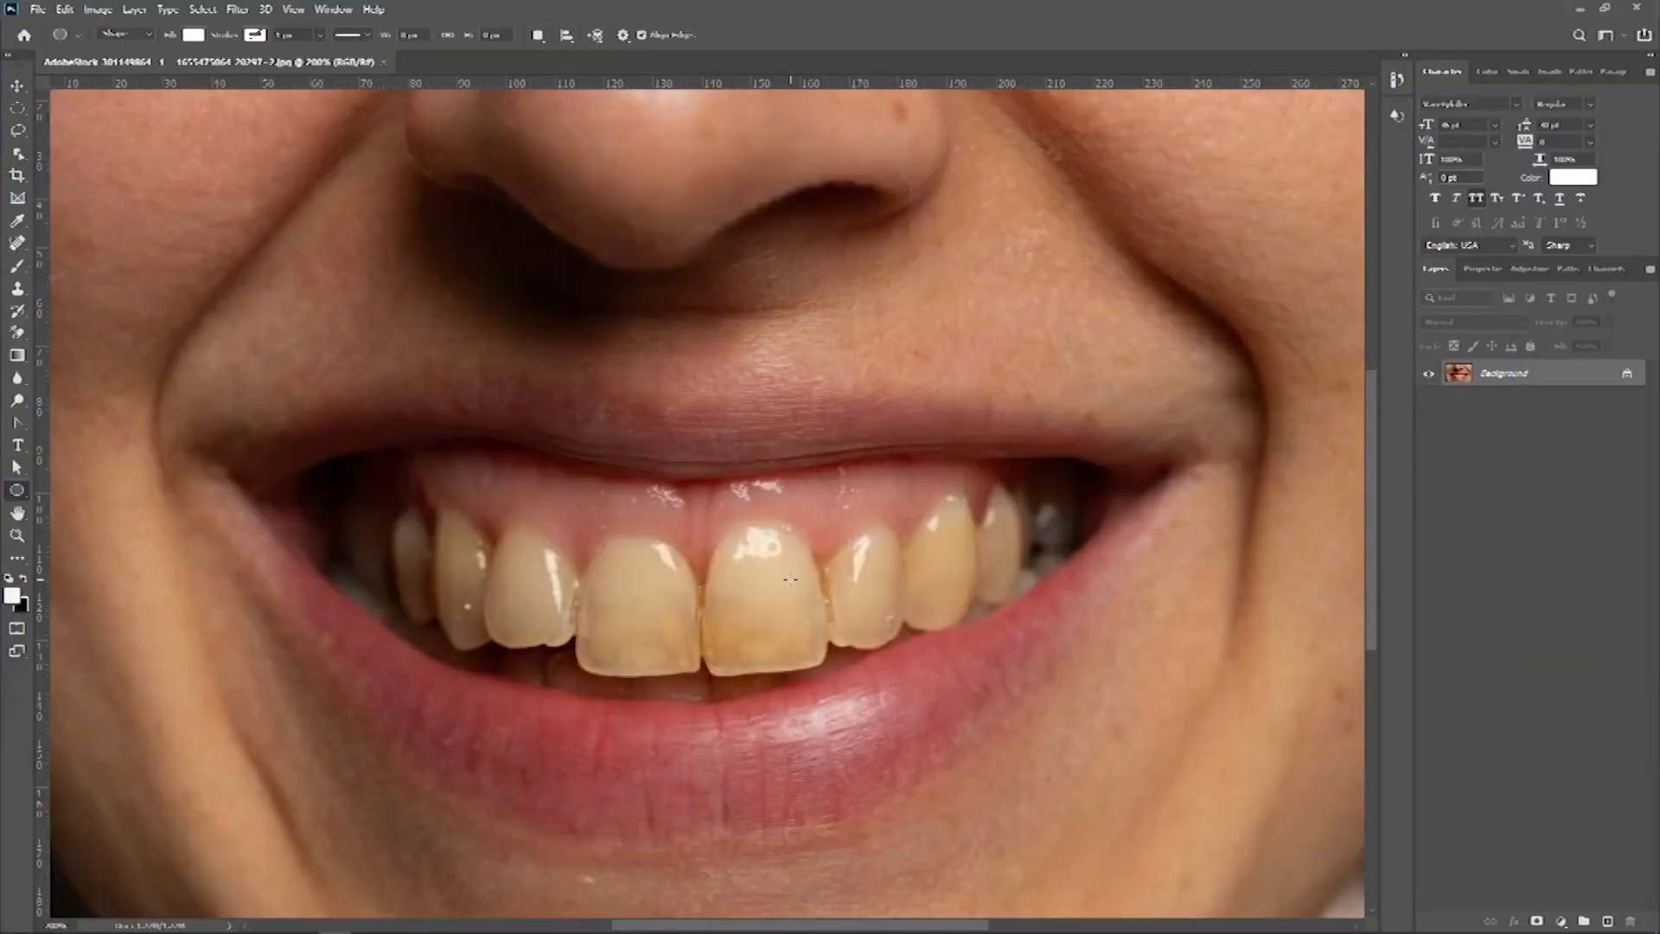
Add a Hue/Saturation adjustment layer above the smile photo.
scroll(791, 579, down, 2)
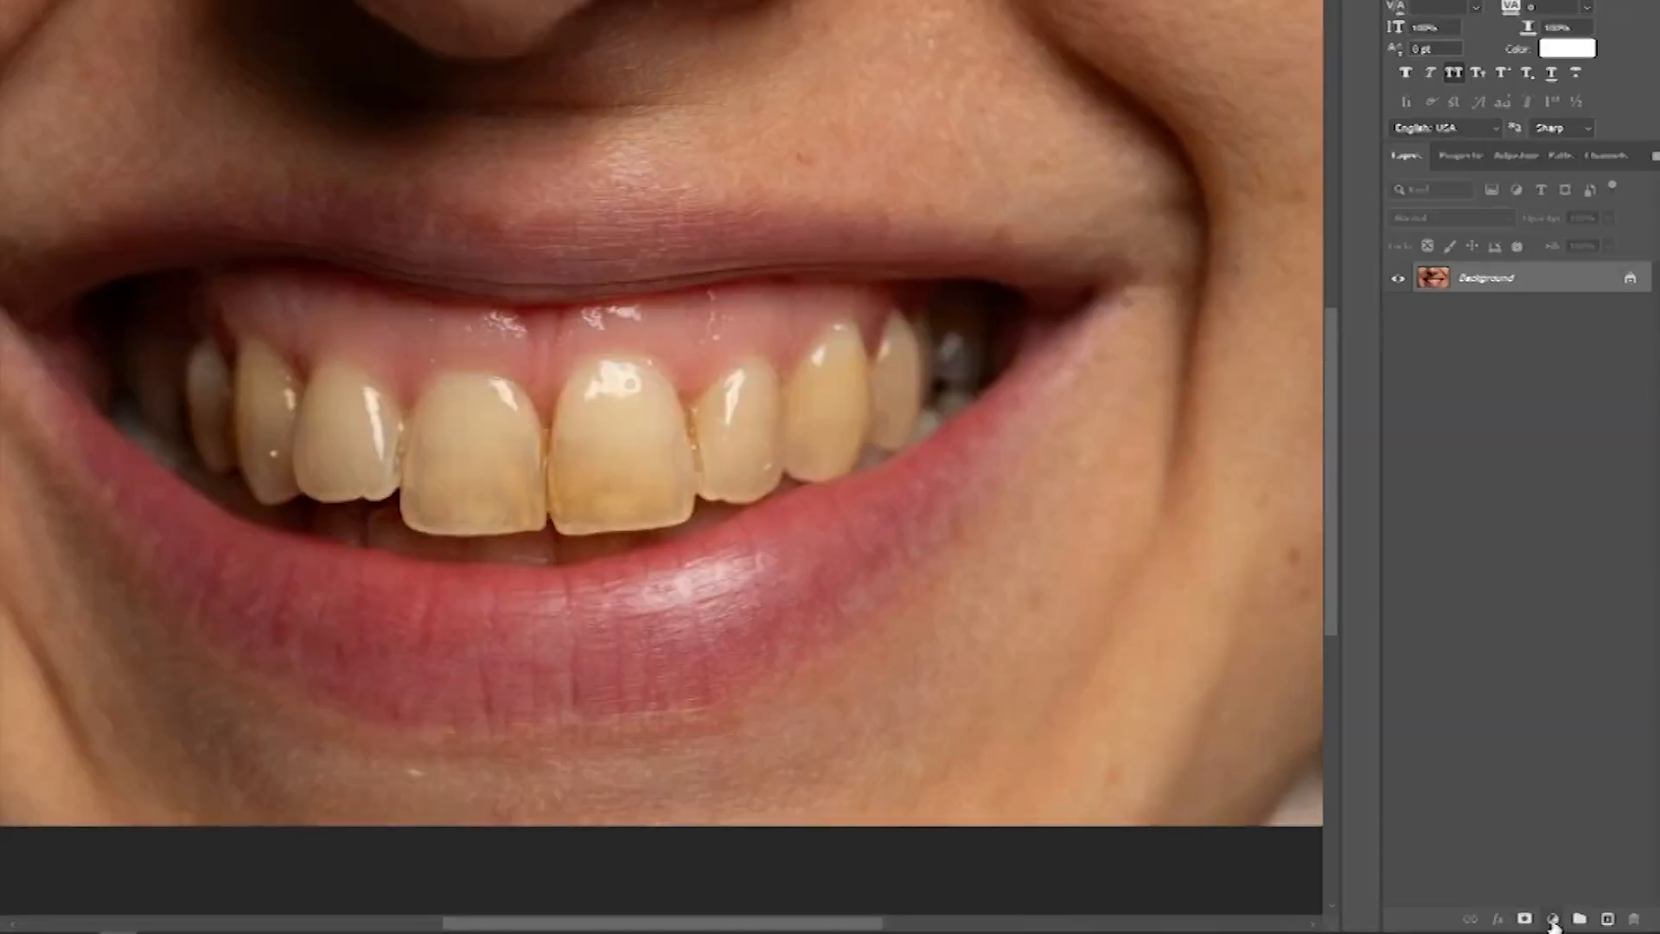
click(1552, 921)
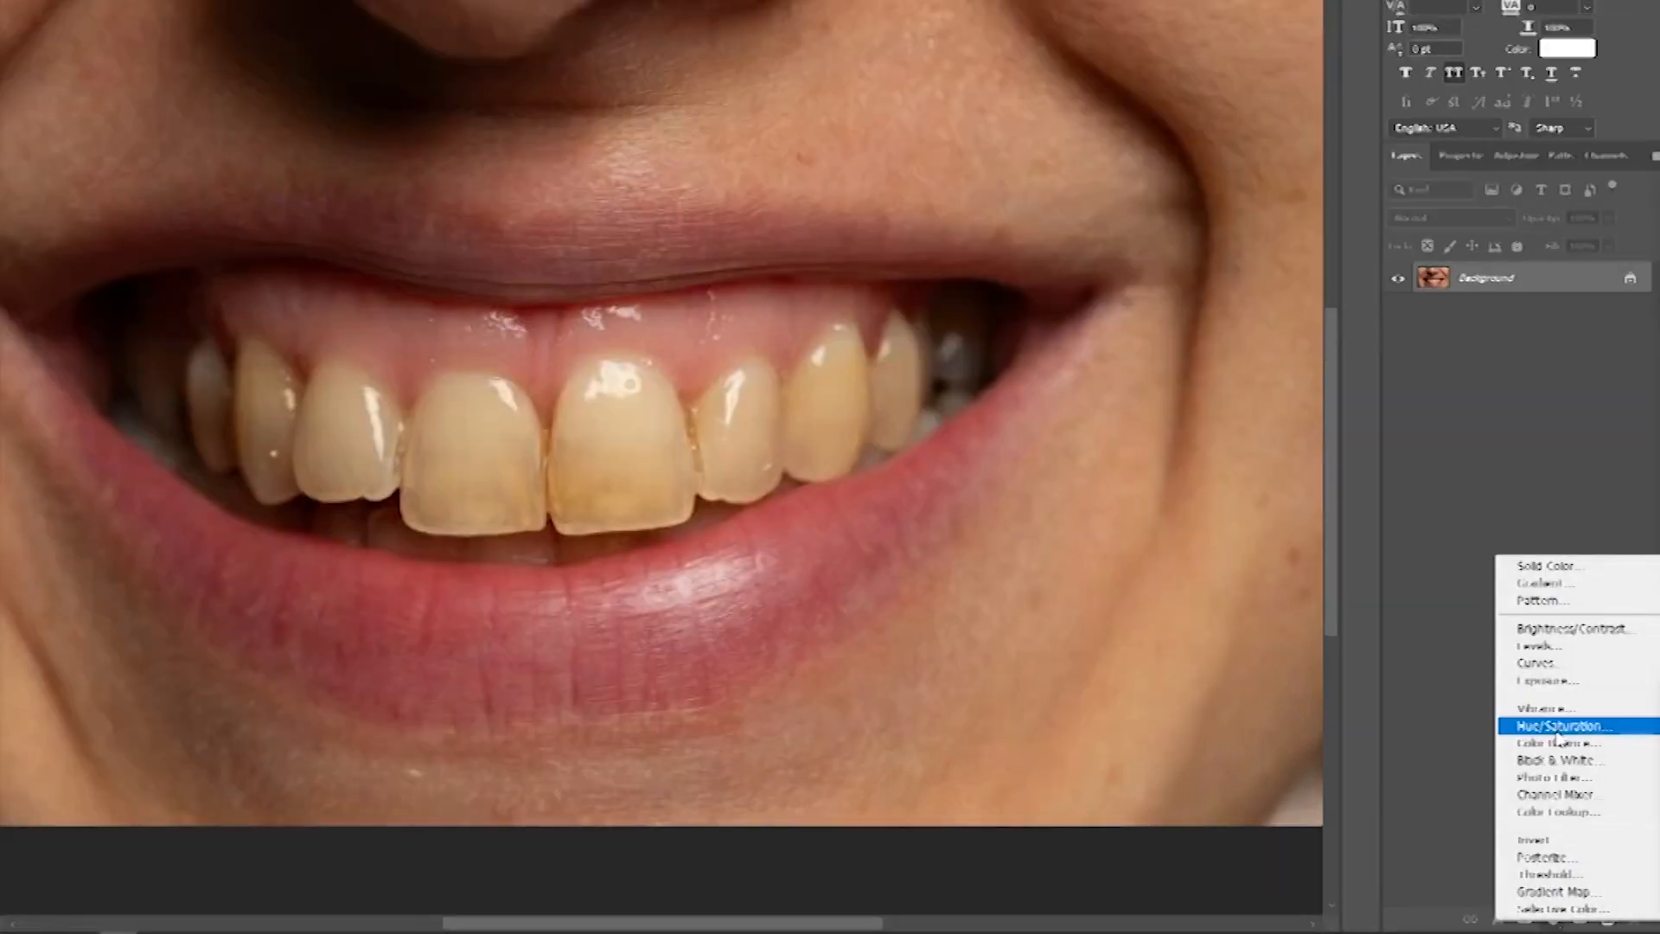
click(1556, 729)
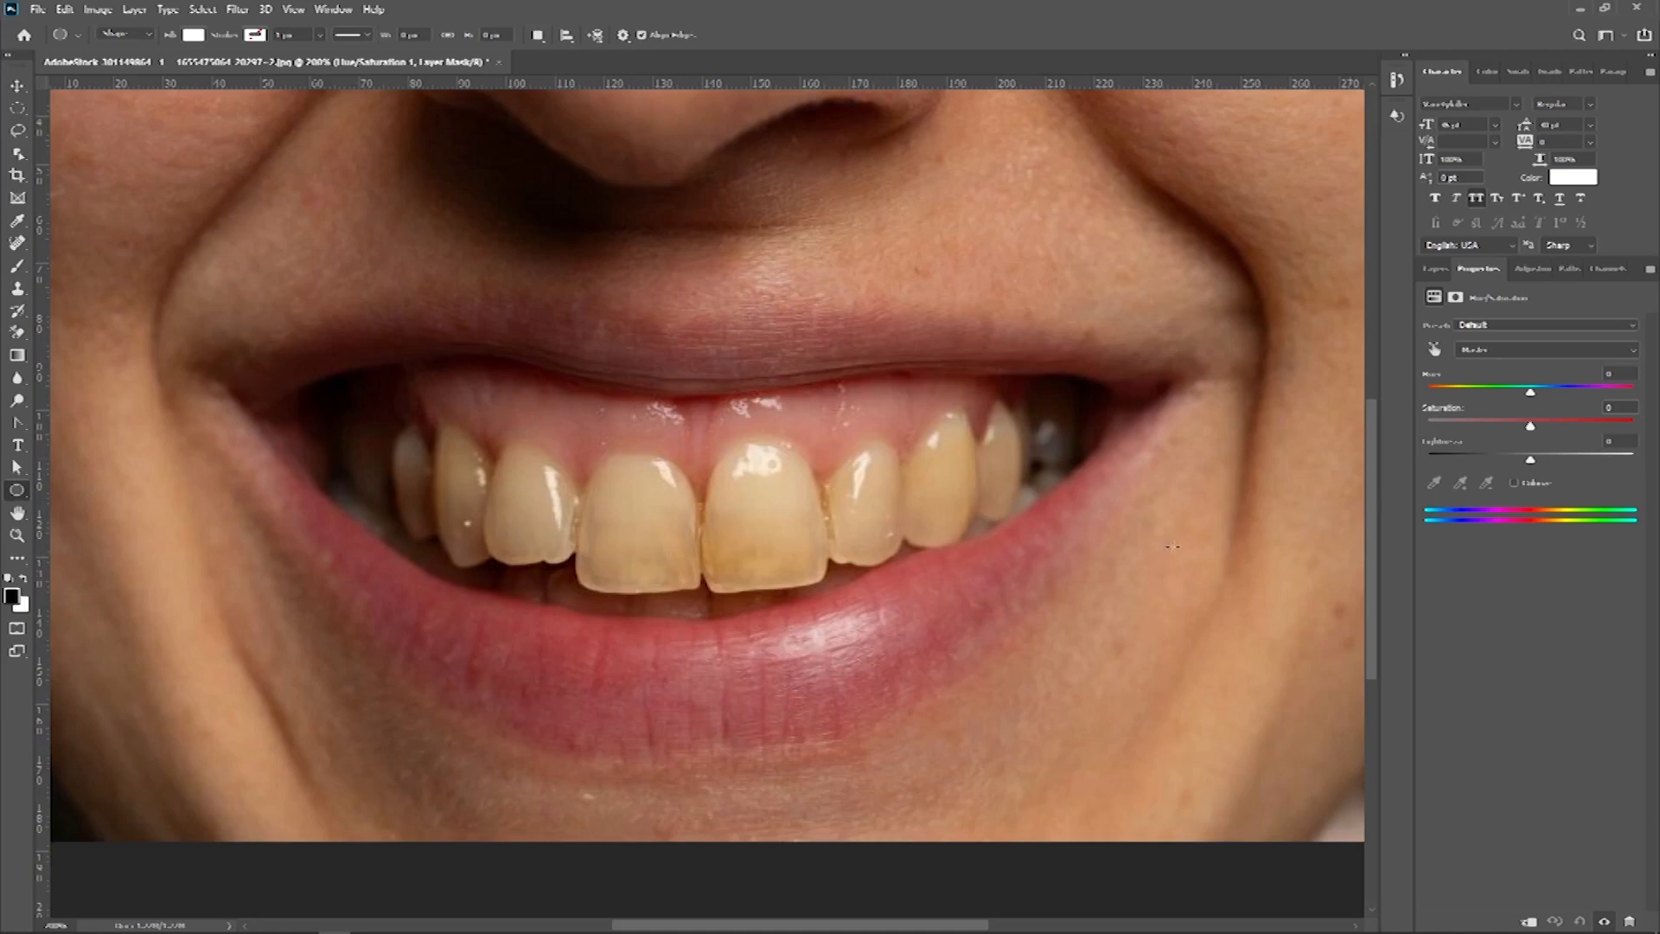
Sample the yellow of a front tooth for the targeted adjustment, lowering Yellows saturation to about -87 and raising lightness to about +88.
click(1434, 353)
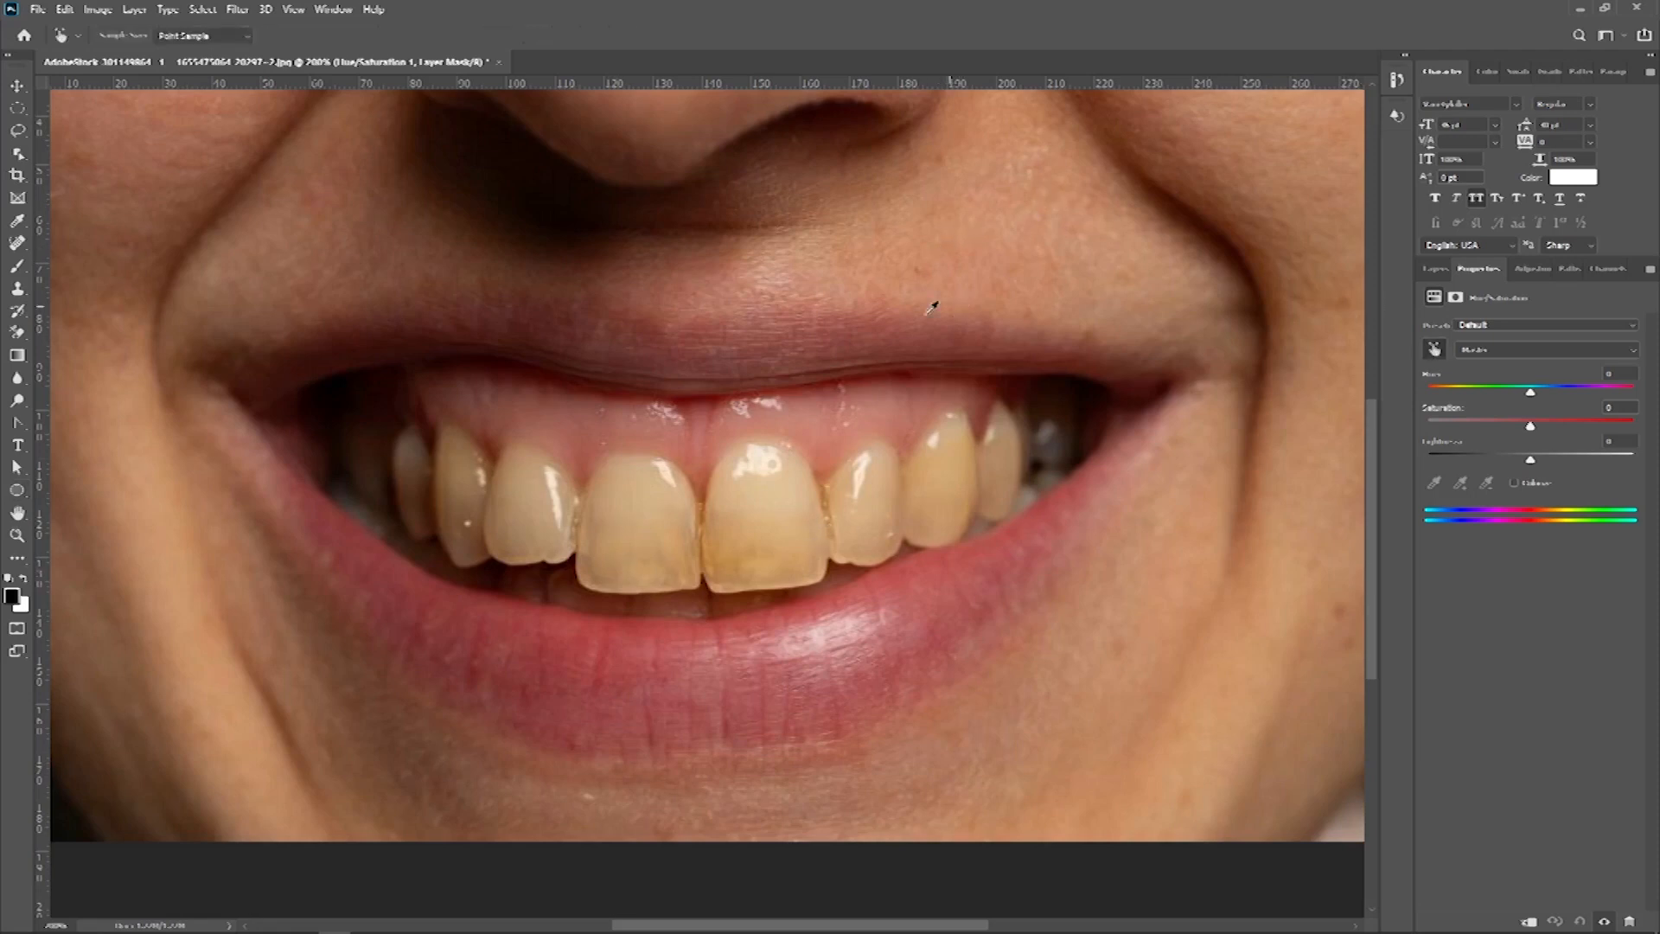
click(727, 562)
drag(1530, 427, 1441, 447)
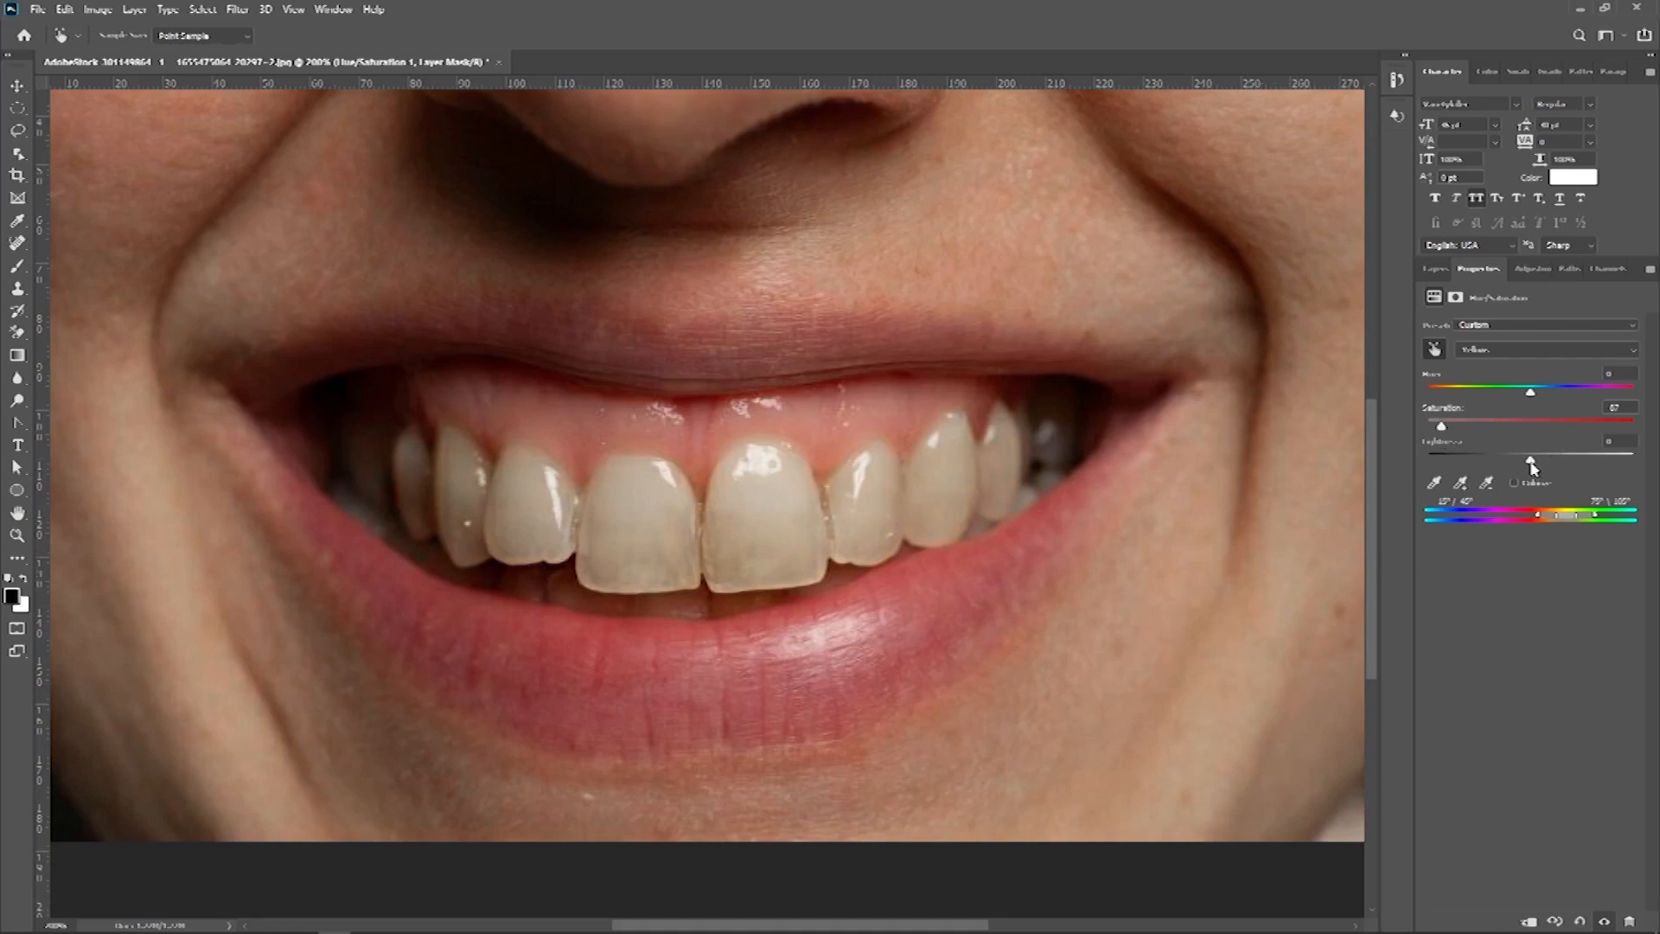
drag(1531, 464, 1602, 465)
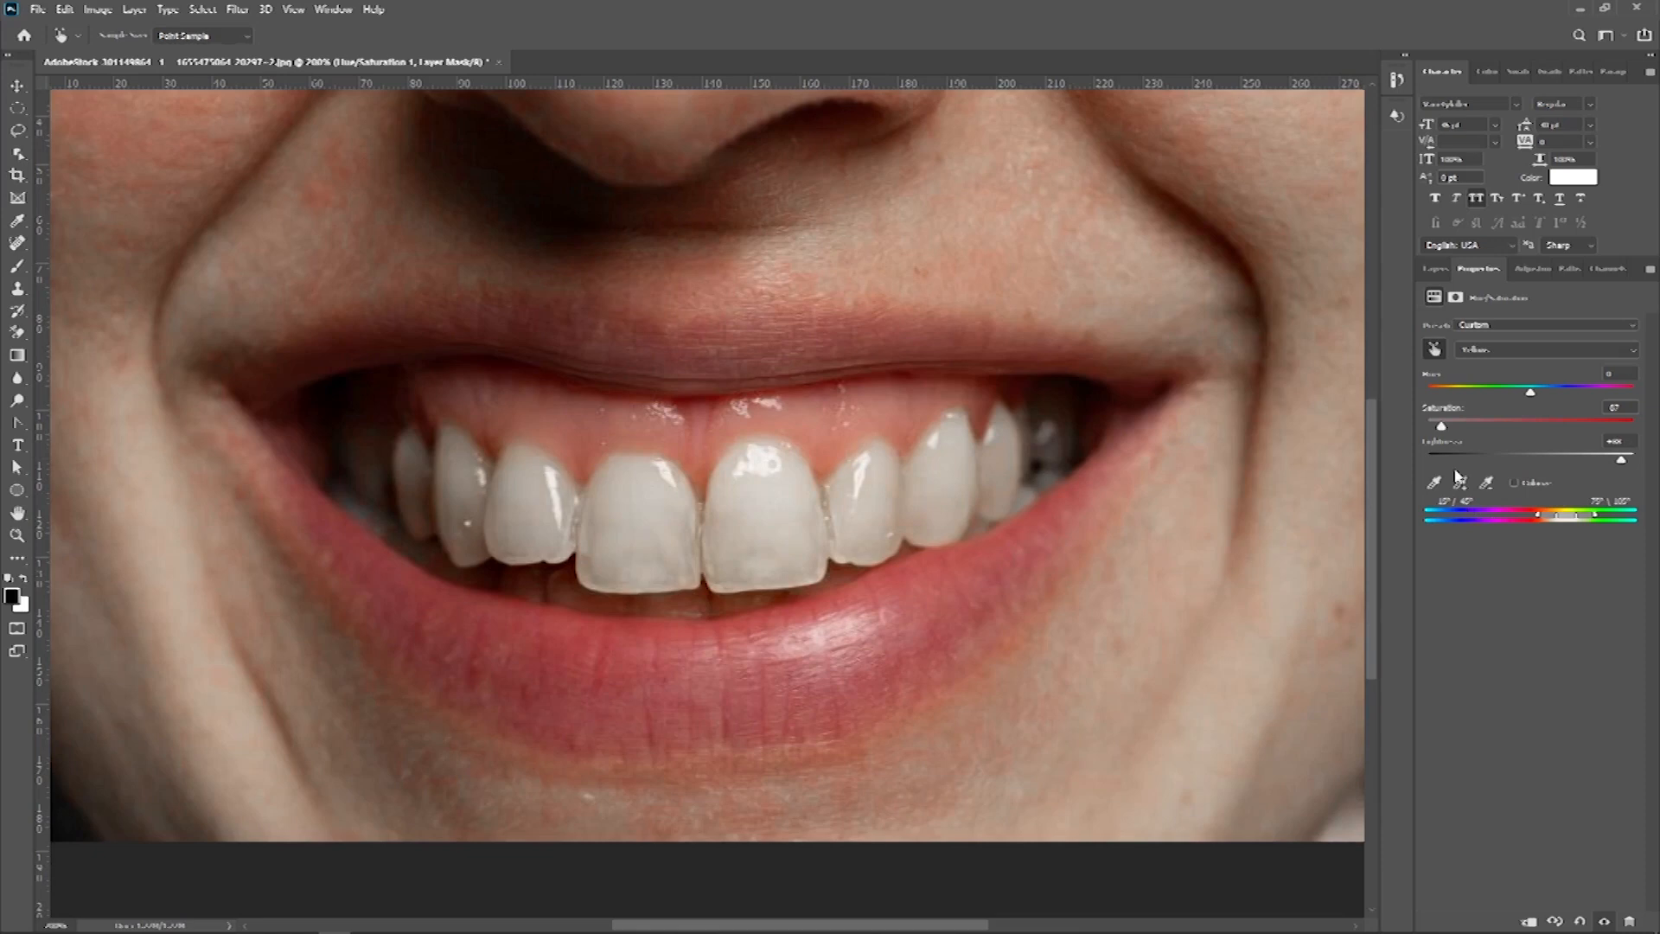
Compare the photo with the Hue/Saturation layer hidden and shown, and fill its layer mask with black.
click(1434, 269)
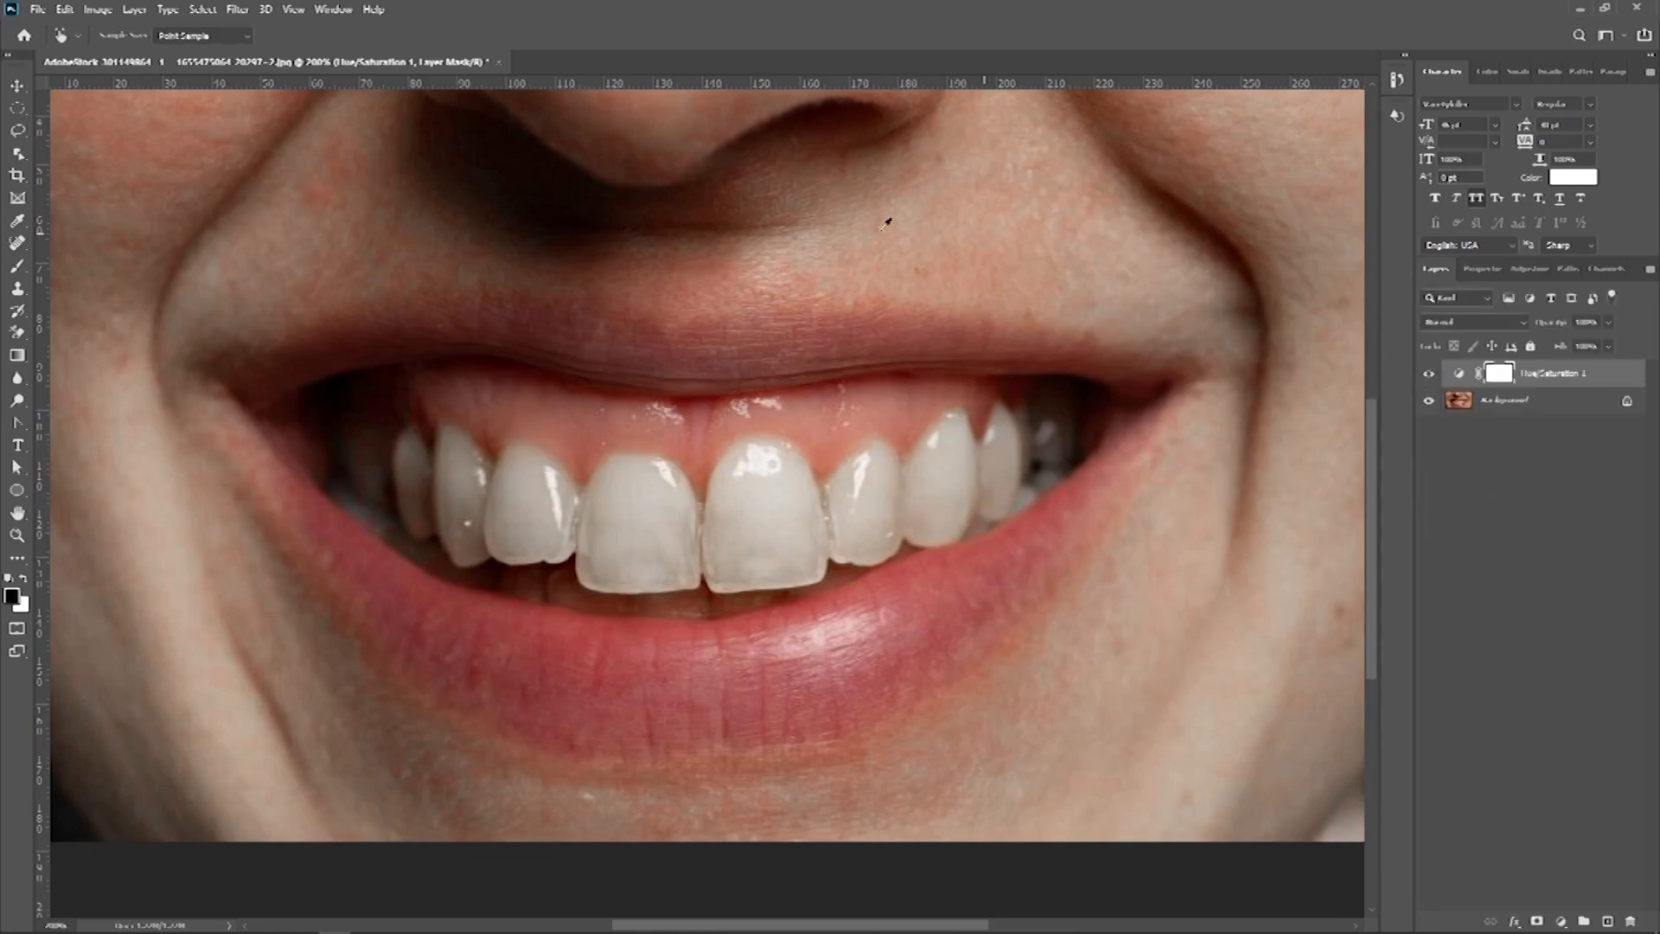
click(1429, 382)
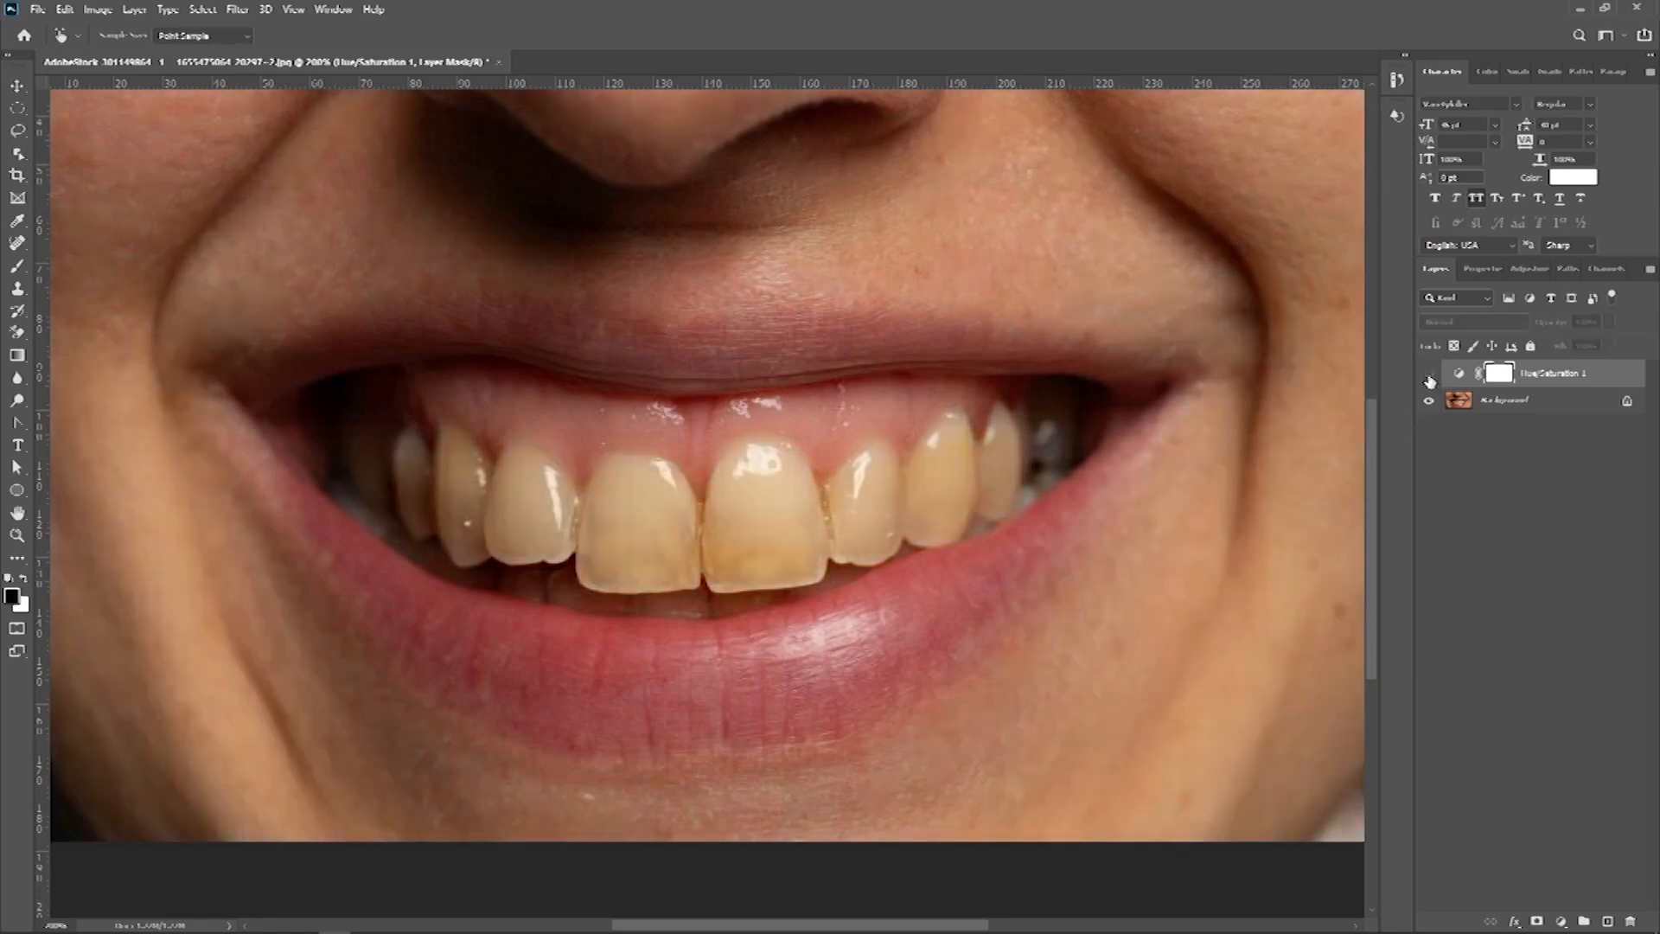
click(1429, 378)
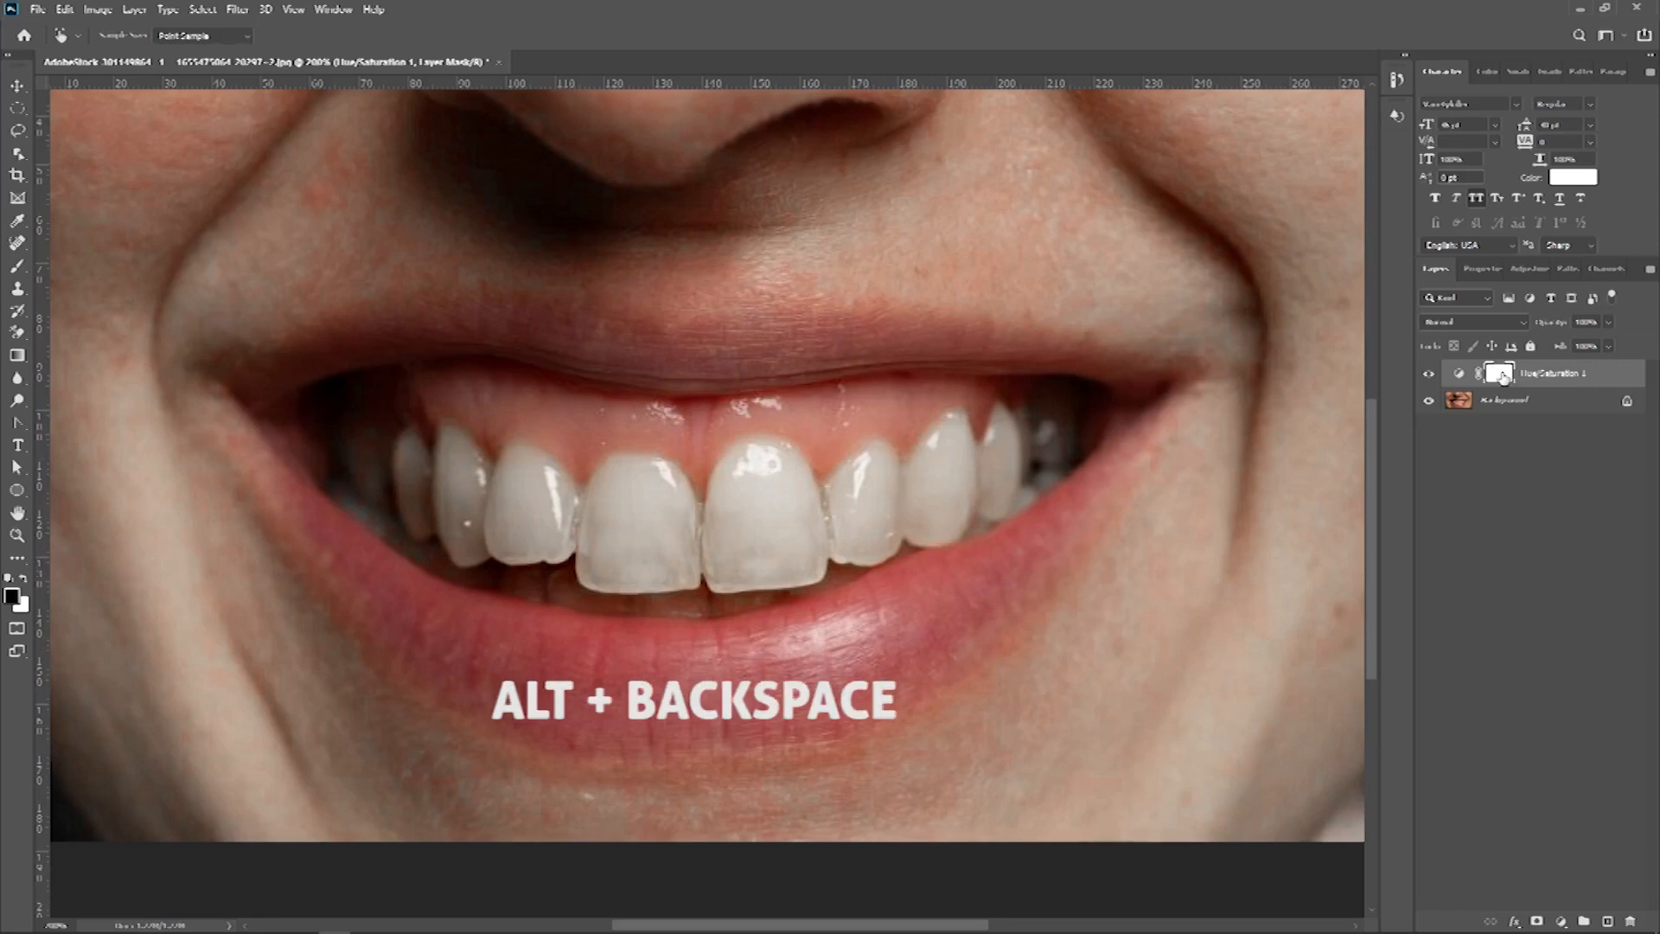
key(alt+BackSpace)
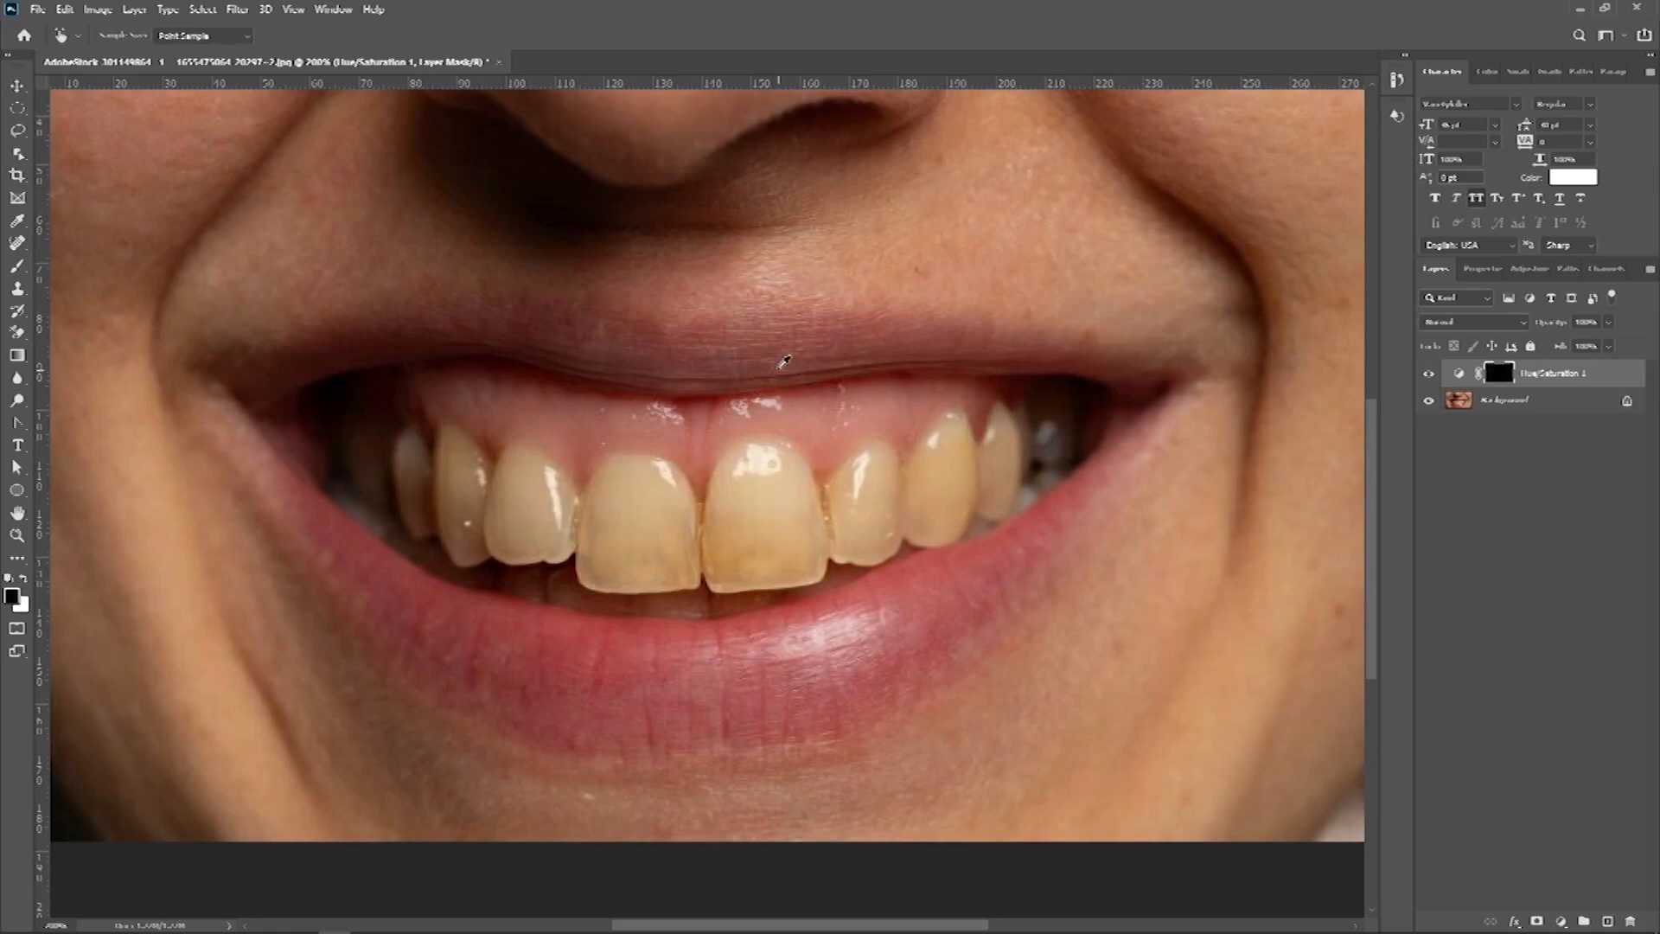
scroll(767, 357, down, 2)
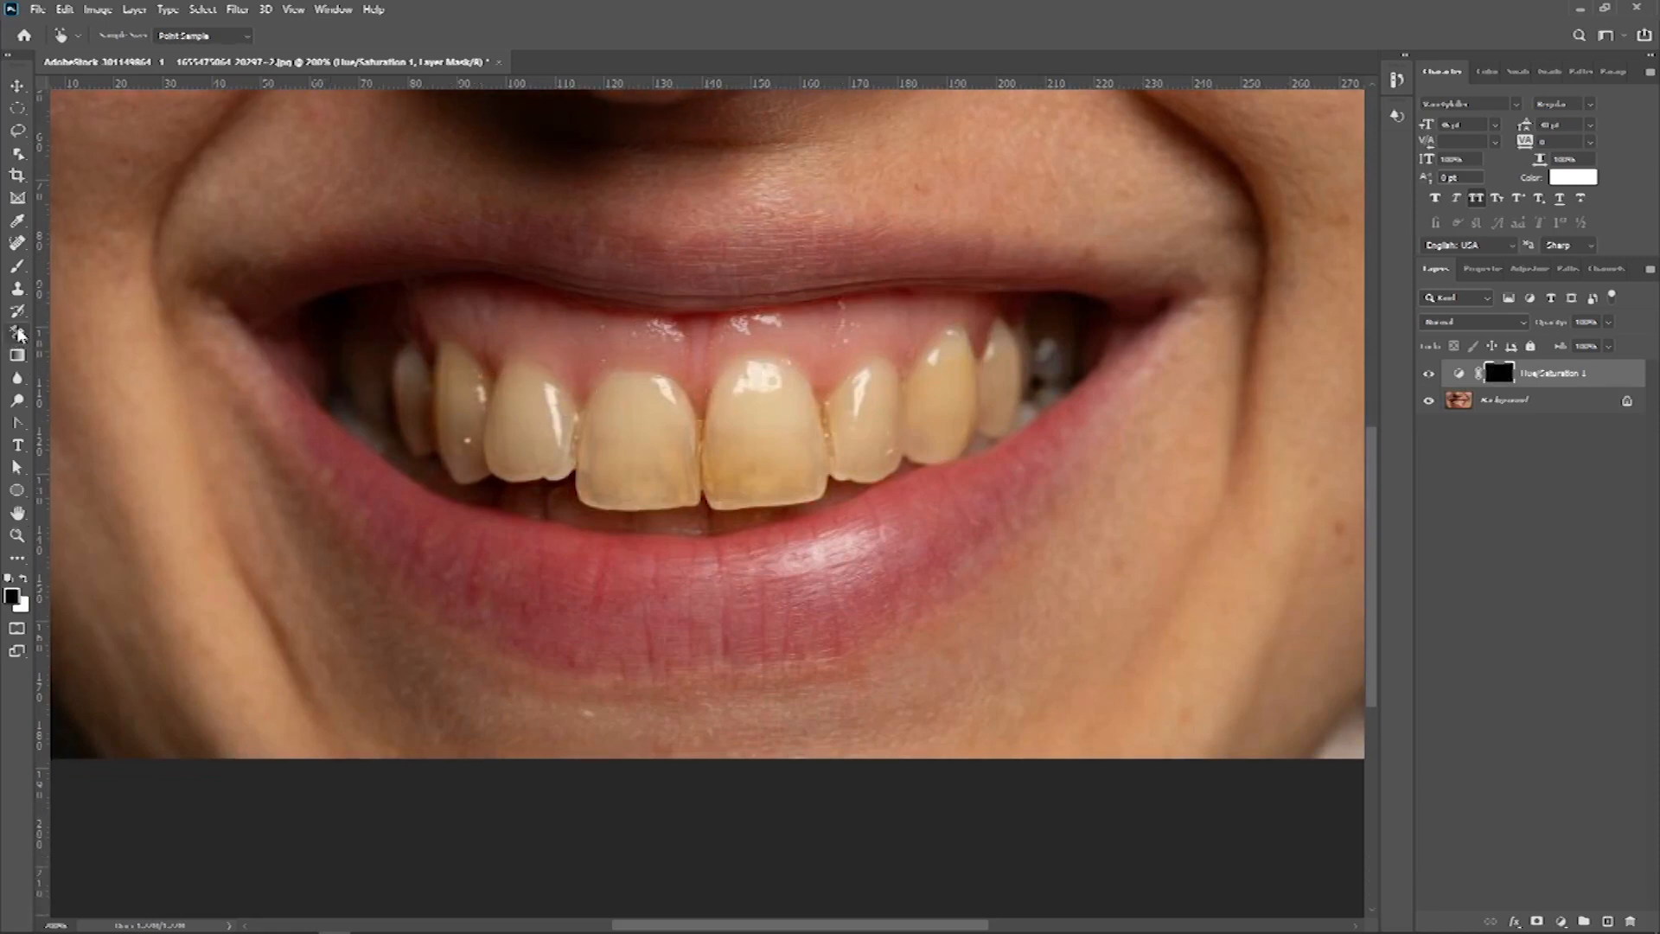
Set up a Soft Round brush with 0% hardness and 100% flow.
key(b)
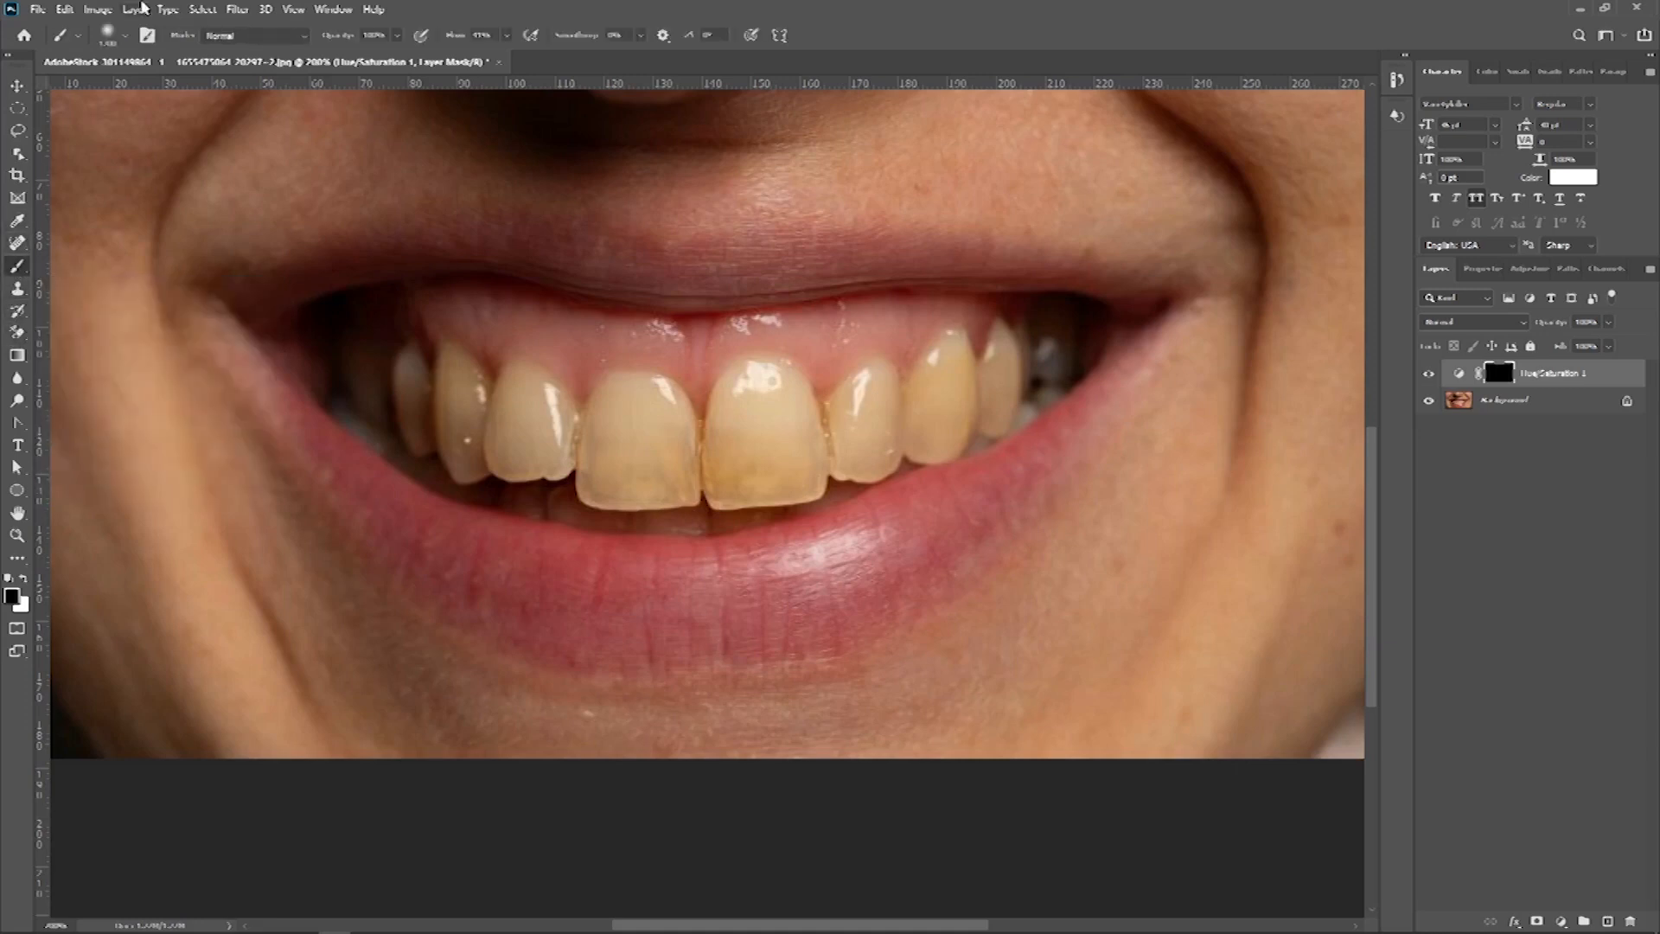
click(123, 37)
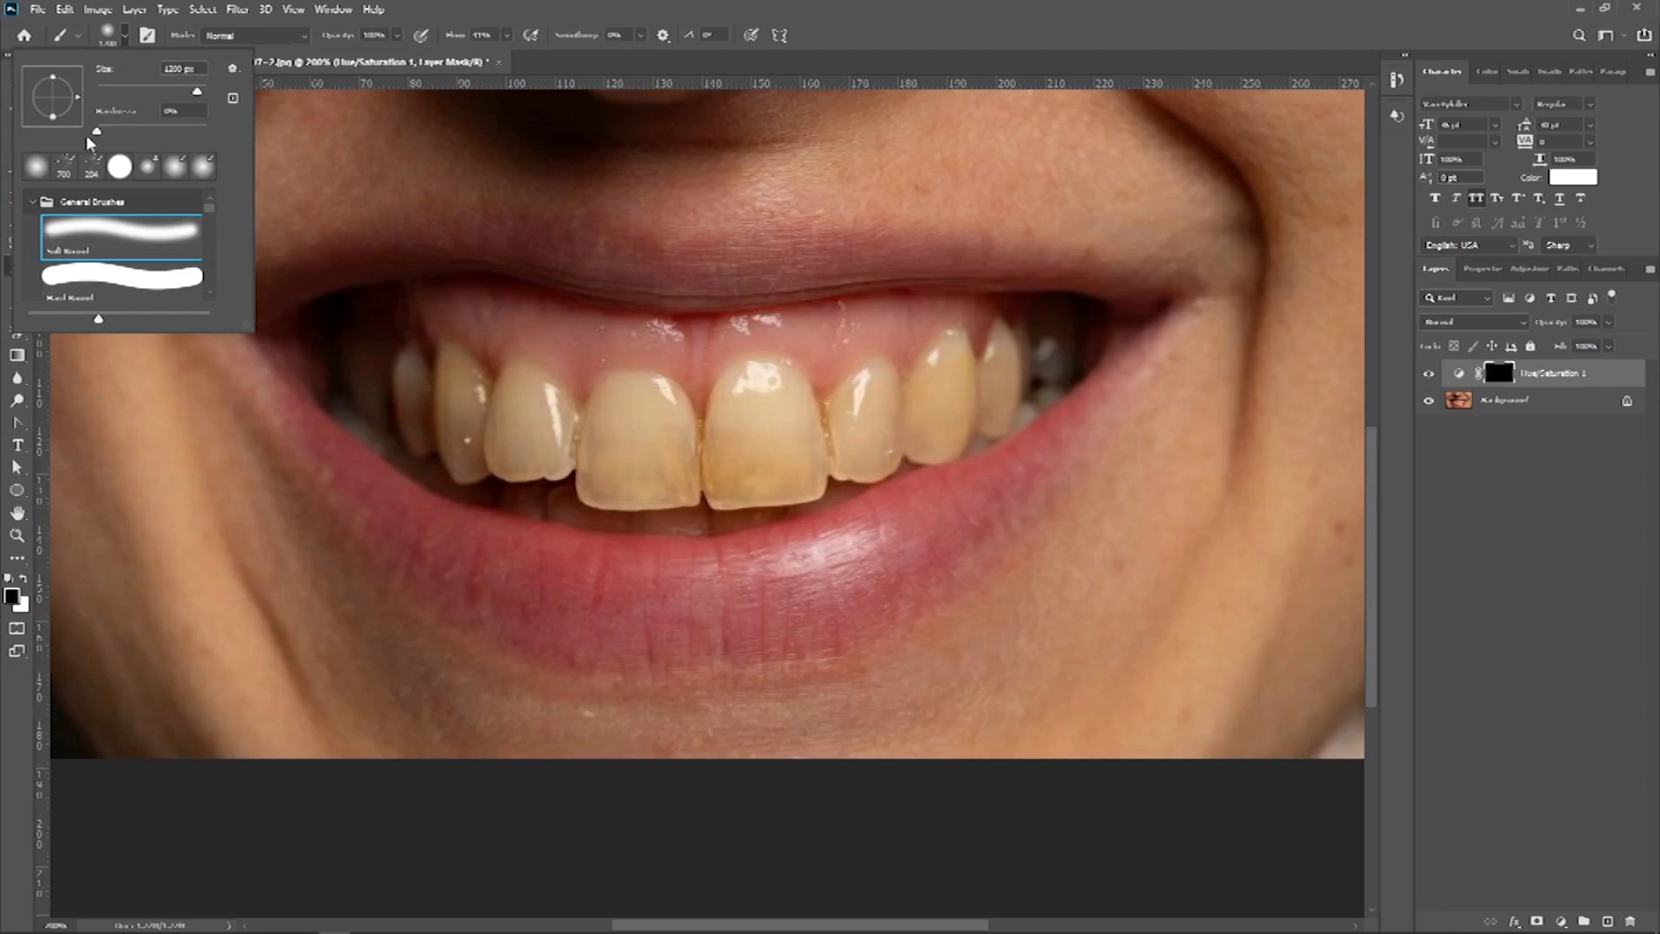
drag(98, 132, 81, 132)
mouse_move(462, 39)
mouse_down()
mouse_move(502, 48)
mouse_move(456, 37)
mouse_up()
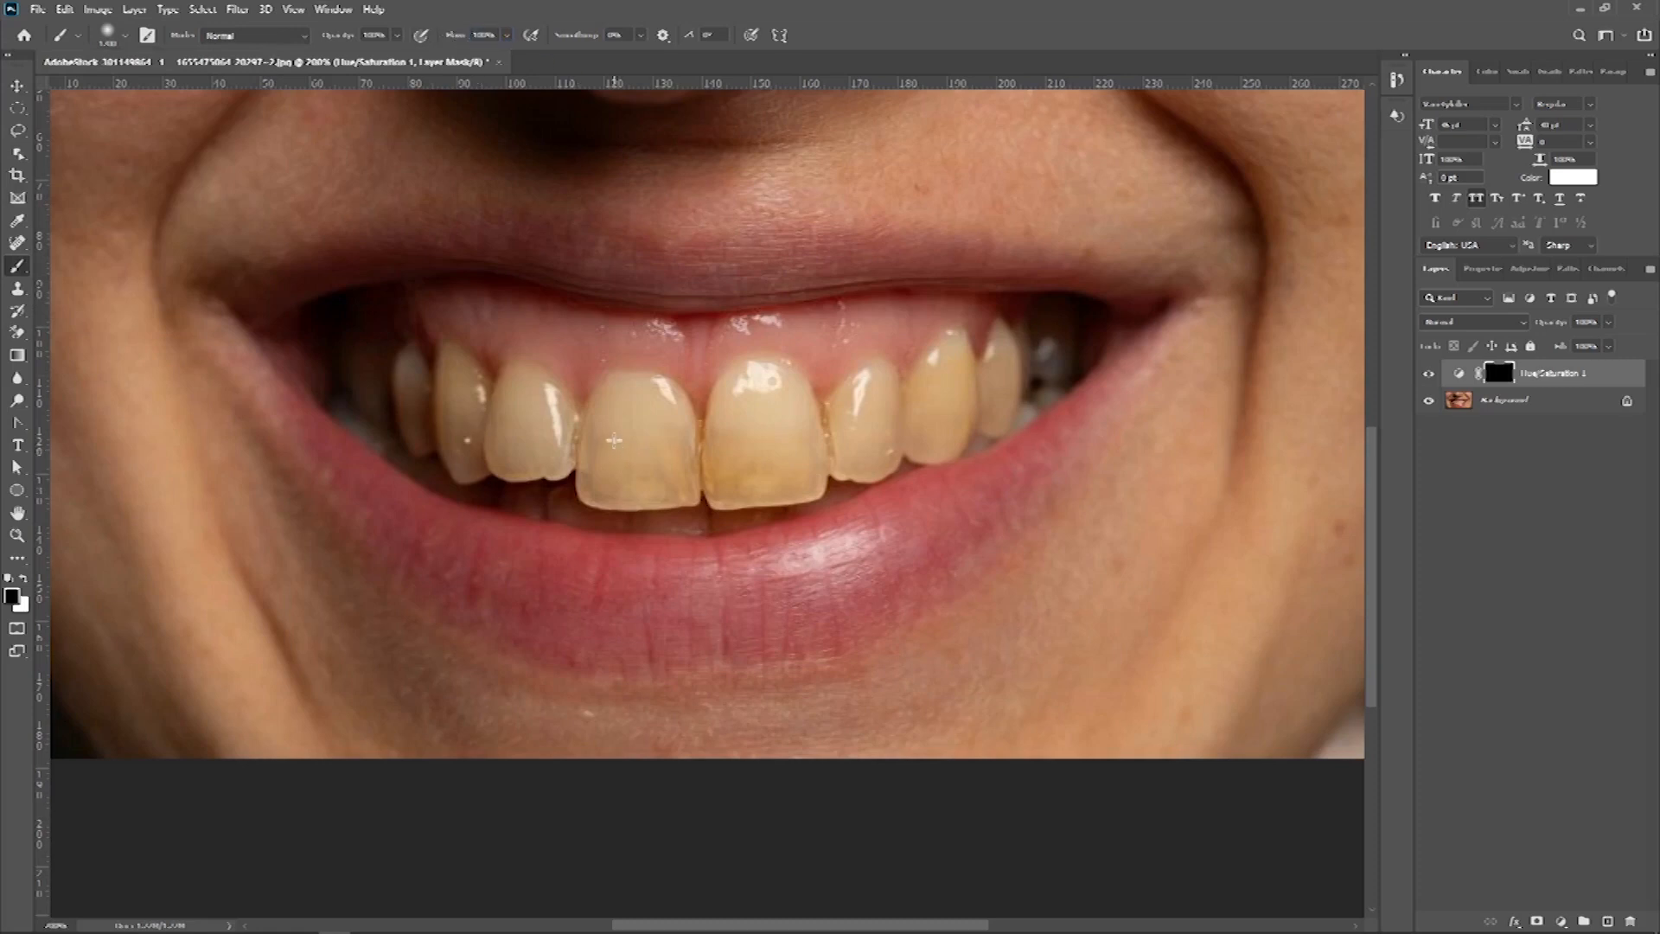
Reduce the brush size to 70 px so it fits within a single tooth, and check its size and hardness.
key(bracketleft)
key(bracketleft)
key(bracketleft)
key(bracketleft)
key(bracketleft)
key(bracketleft)
key(bracketleft)
key(bracketleft)
key(bracketleft)
key(bracketleft)
key(bracketleft)
key(bracketleft)
click(125, 36)
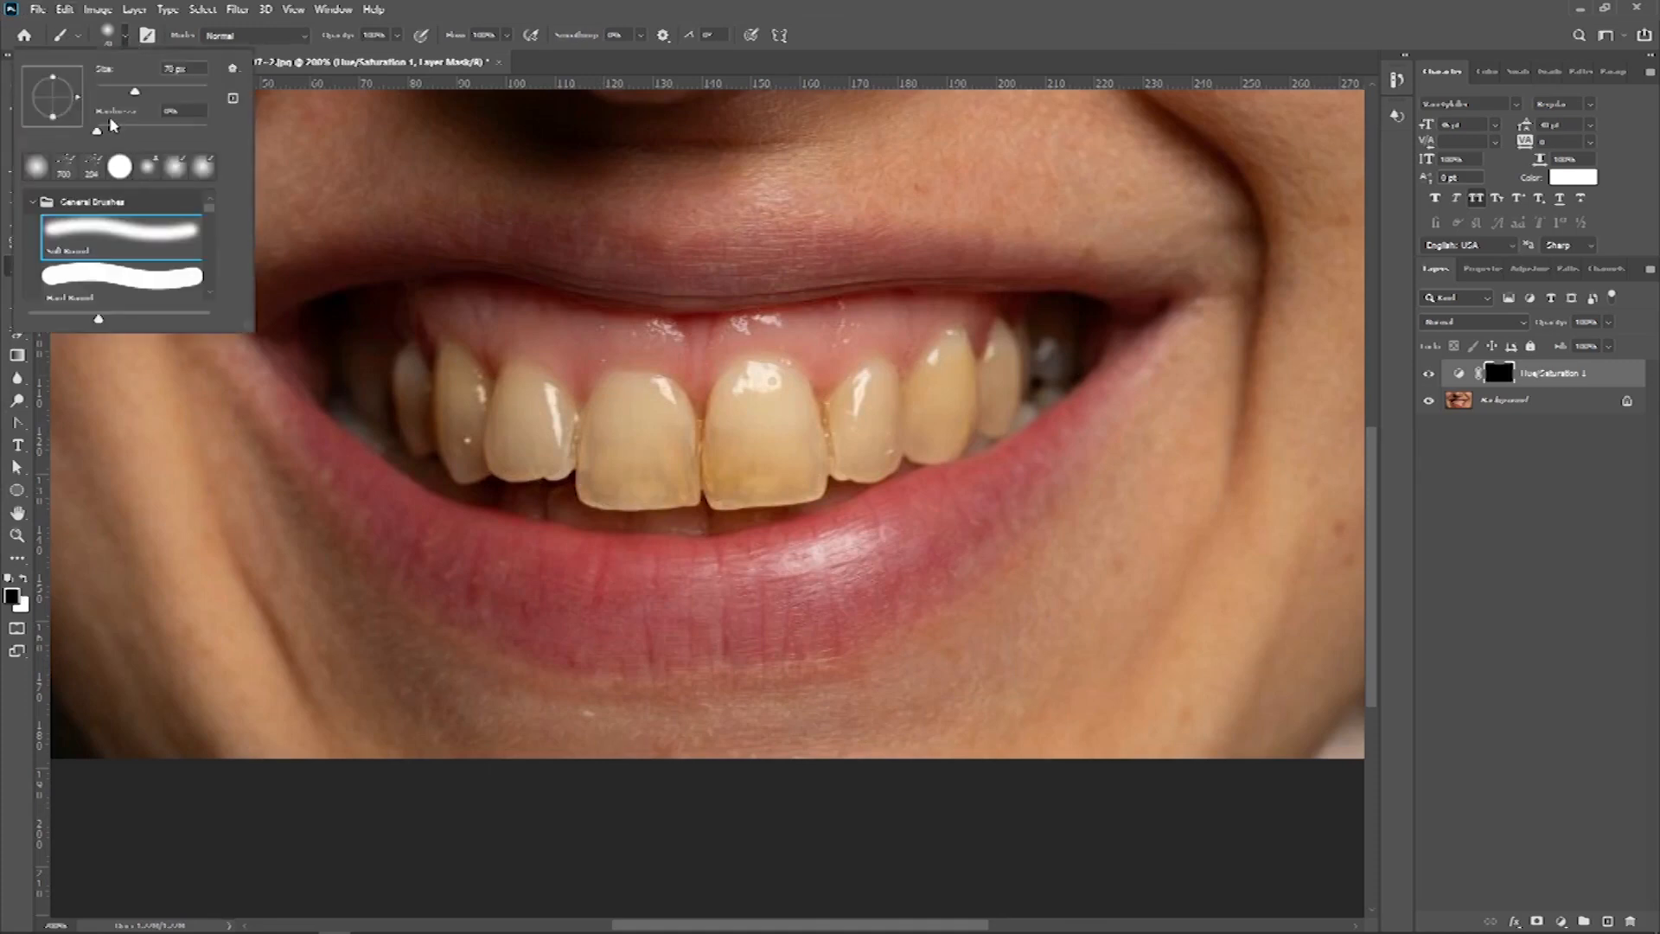
click(324, 56)
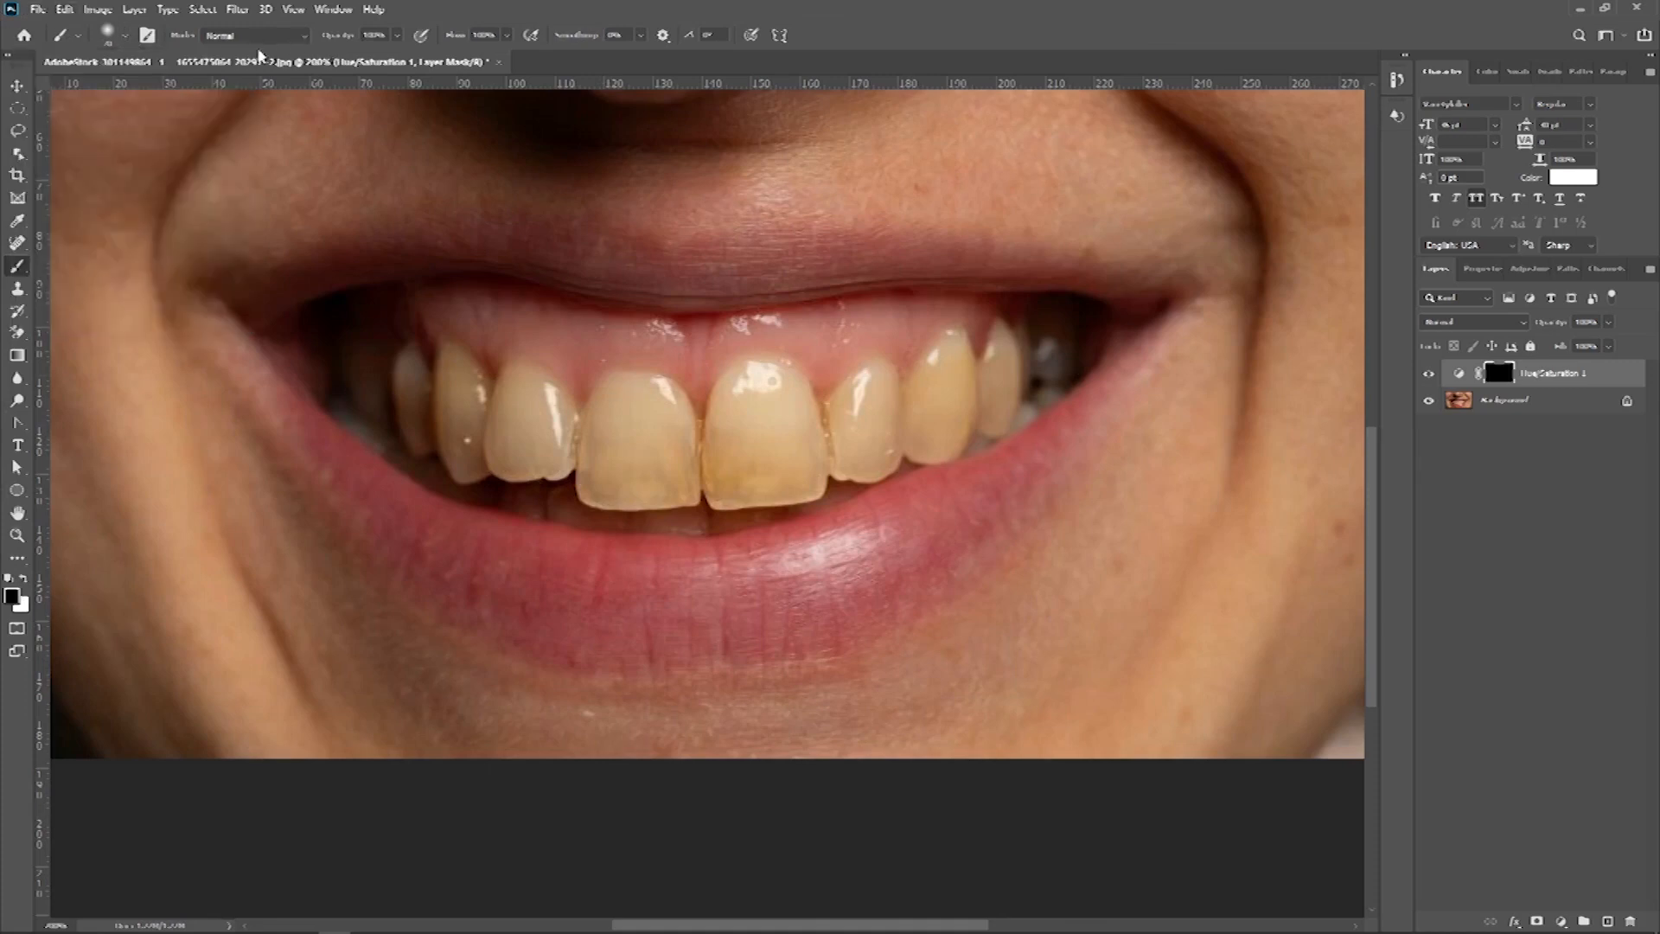
click(127, 36)
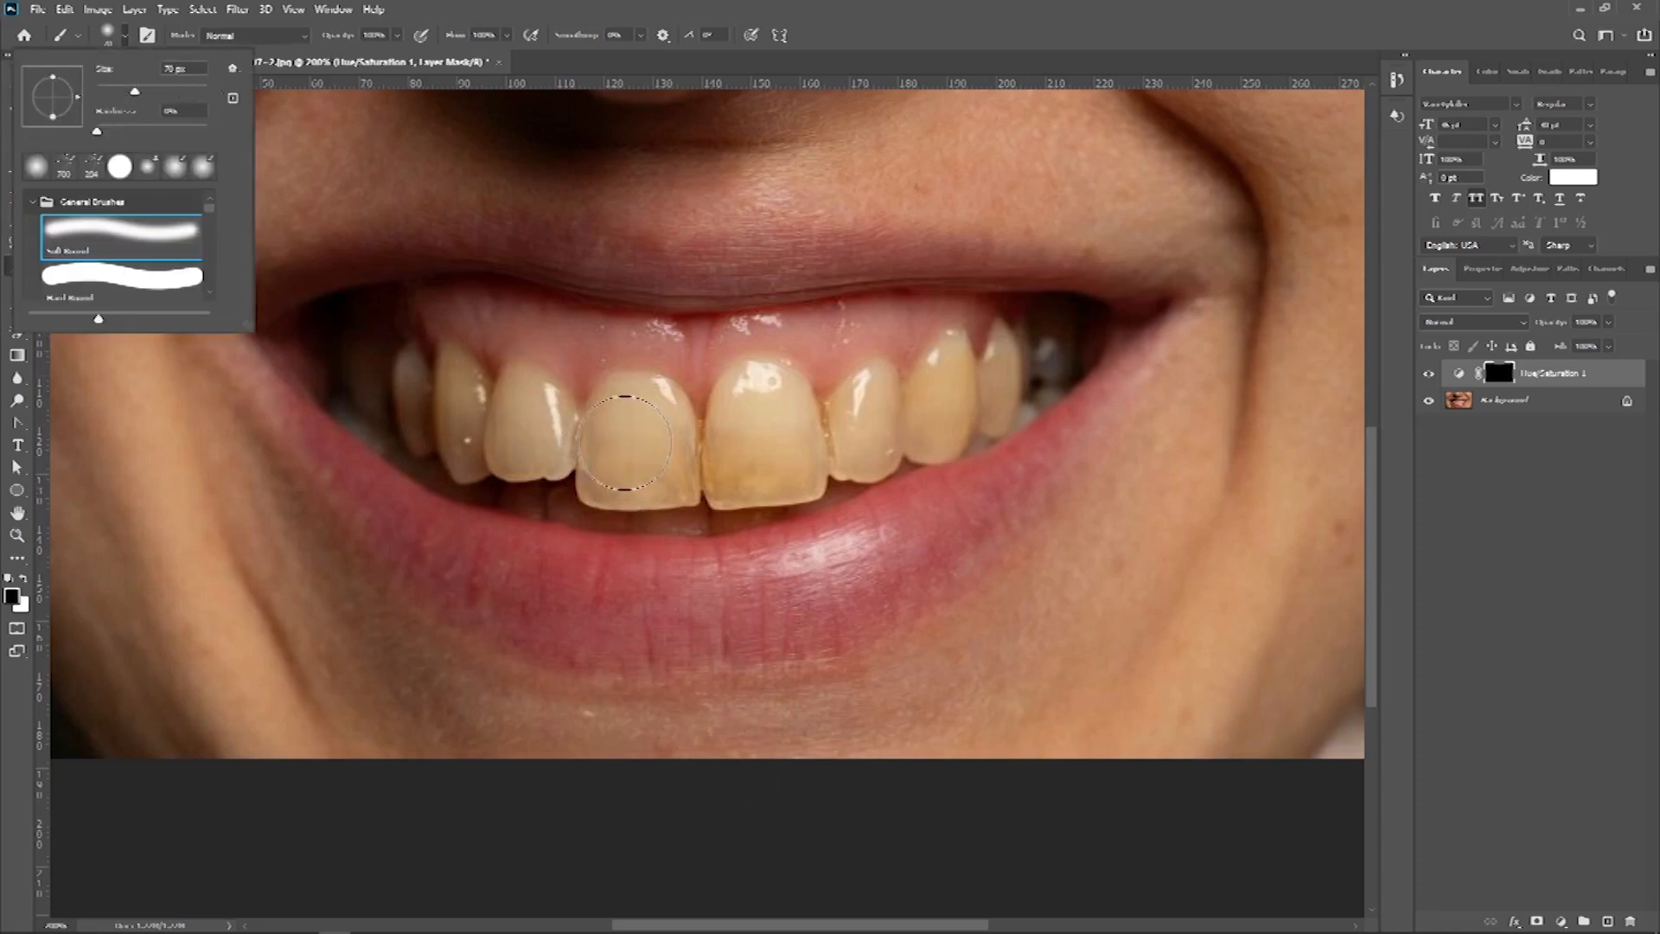
click(636, 435)
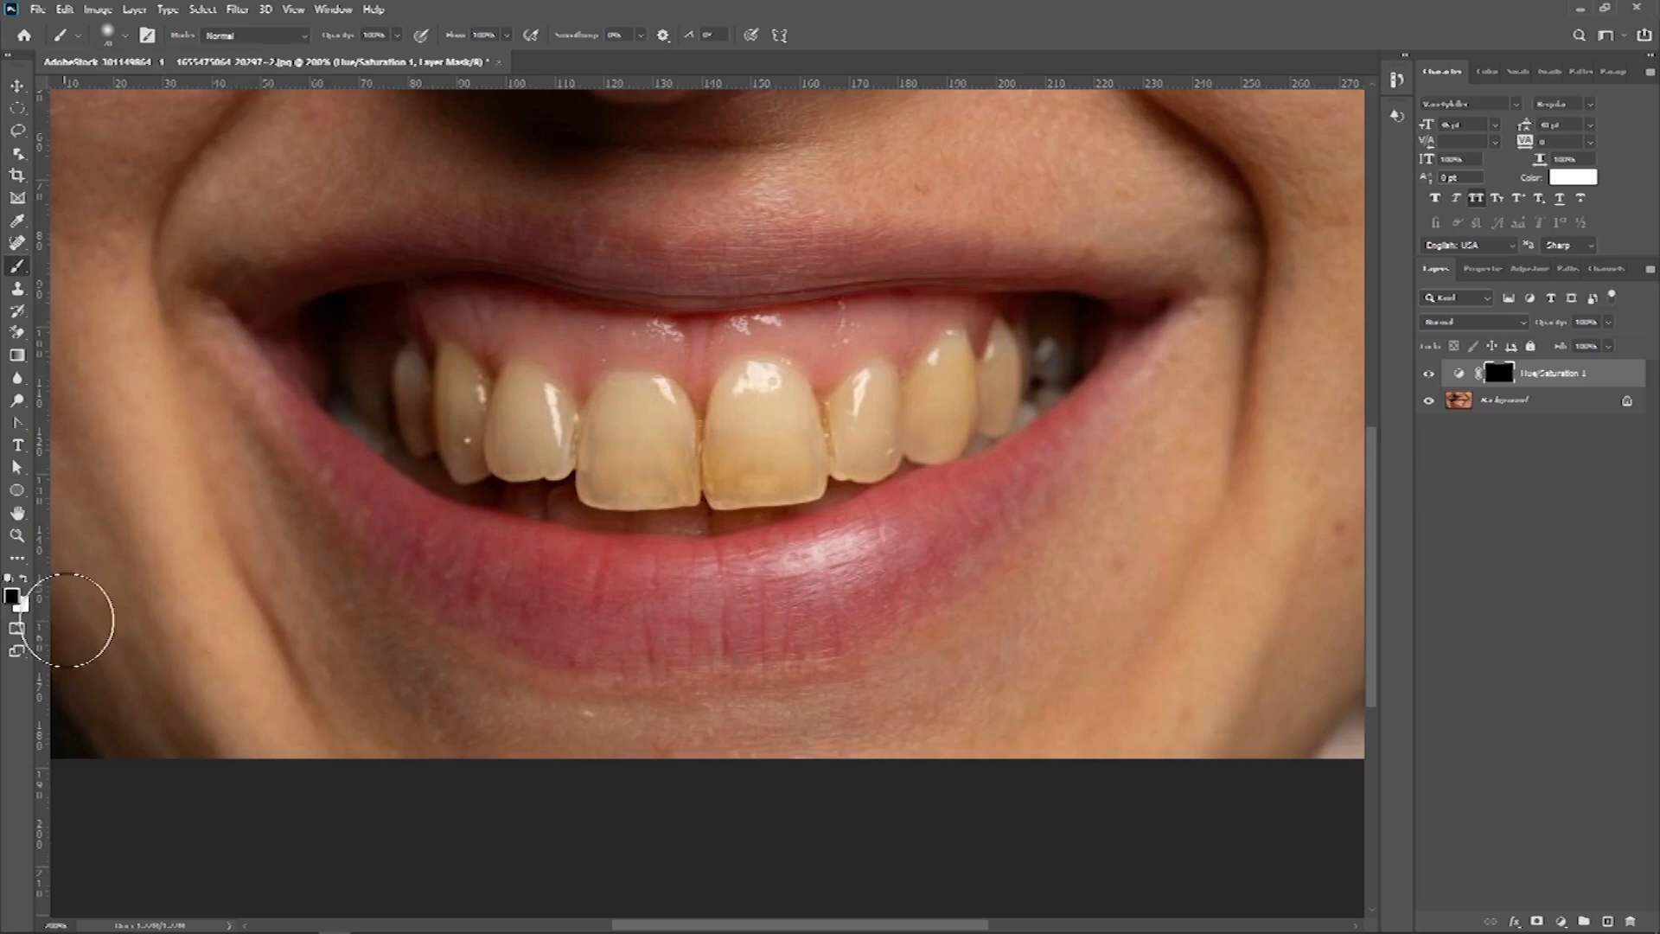
Make white the foreground colour and paint the layer mask across the front teeth to reveal the whitening.
key(x)
key(x)
key(x)
key(x)
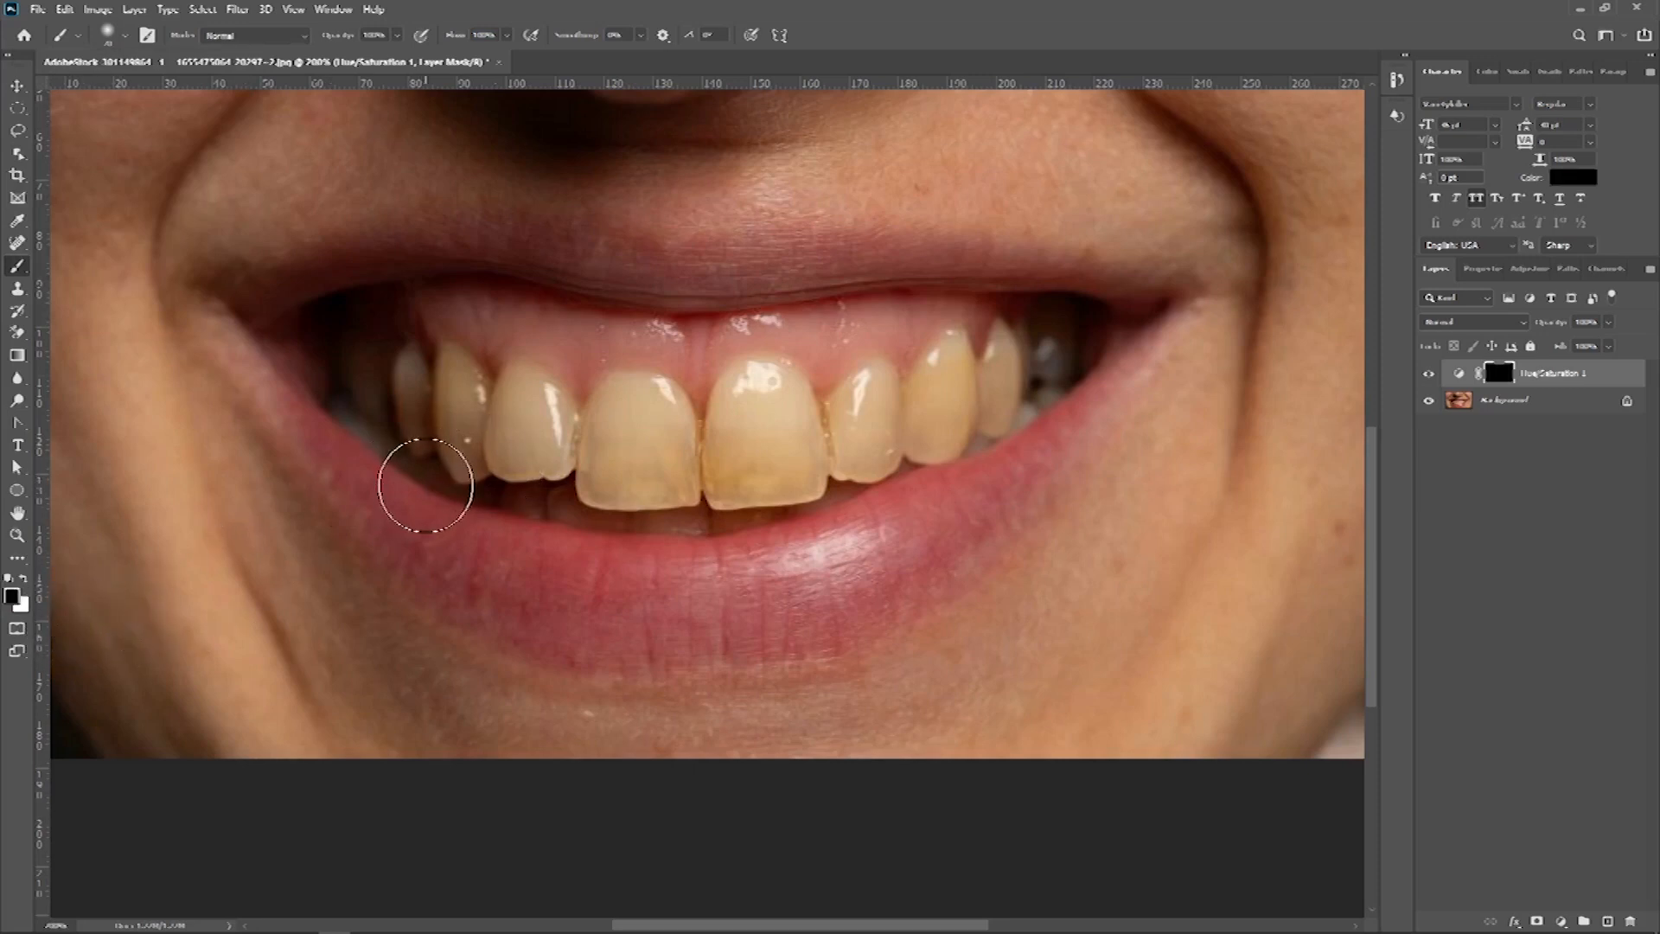
key(x)
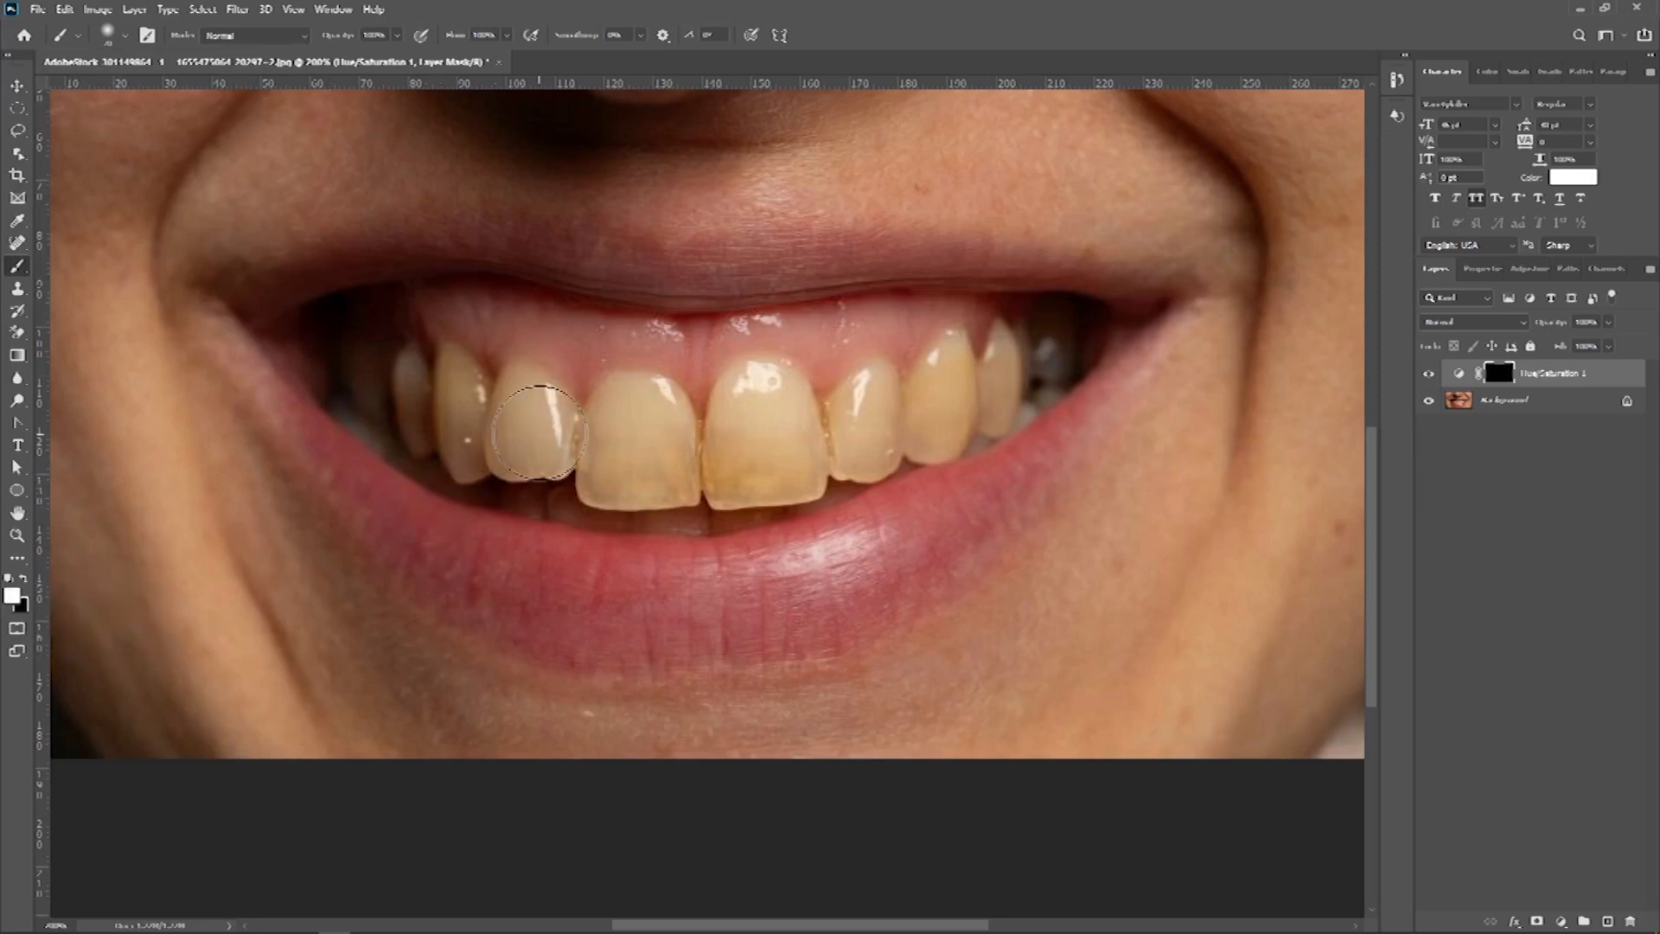
mouse_move(519, 423)
mouse_down()
mouse_move(754, 463)
mouse_move(844, 450)
mouse_move(716, 447)
mouse_move(792, 415)
mouse_move(712, 412)
mouse_move(802, 403)
mouse_move(765, 410)
mouse_move(766, 384)
mouse_move(743, 398)
mouse_move(846, 422)
mouse_move(903, 387)
mouse_move(876, 400)
mouse_move(907, 426)
mouse_move(958, 403)
mouse_move(964, 361)
mouse_move(944, 383)
mouse_move(945, 363)
mouse_move(1012, 348)
mouse_move(1002, 396)
mouse_move(874, 432)
mouse_up()
Shrink the brush and paint the mask over the remaining yellow tooth edges and side teeth.
key([)
key([)
key([)
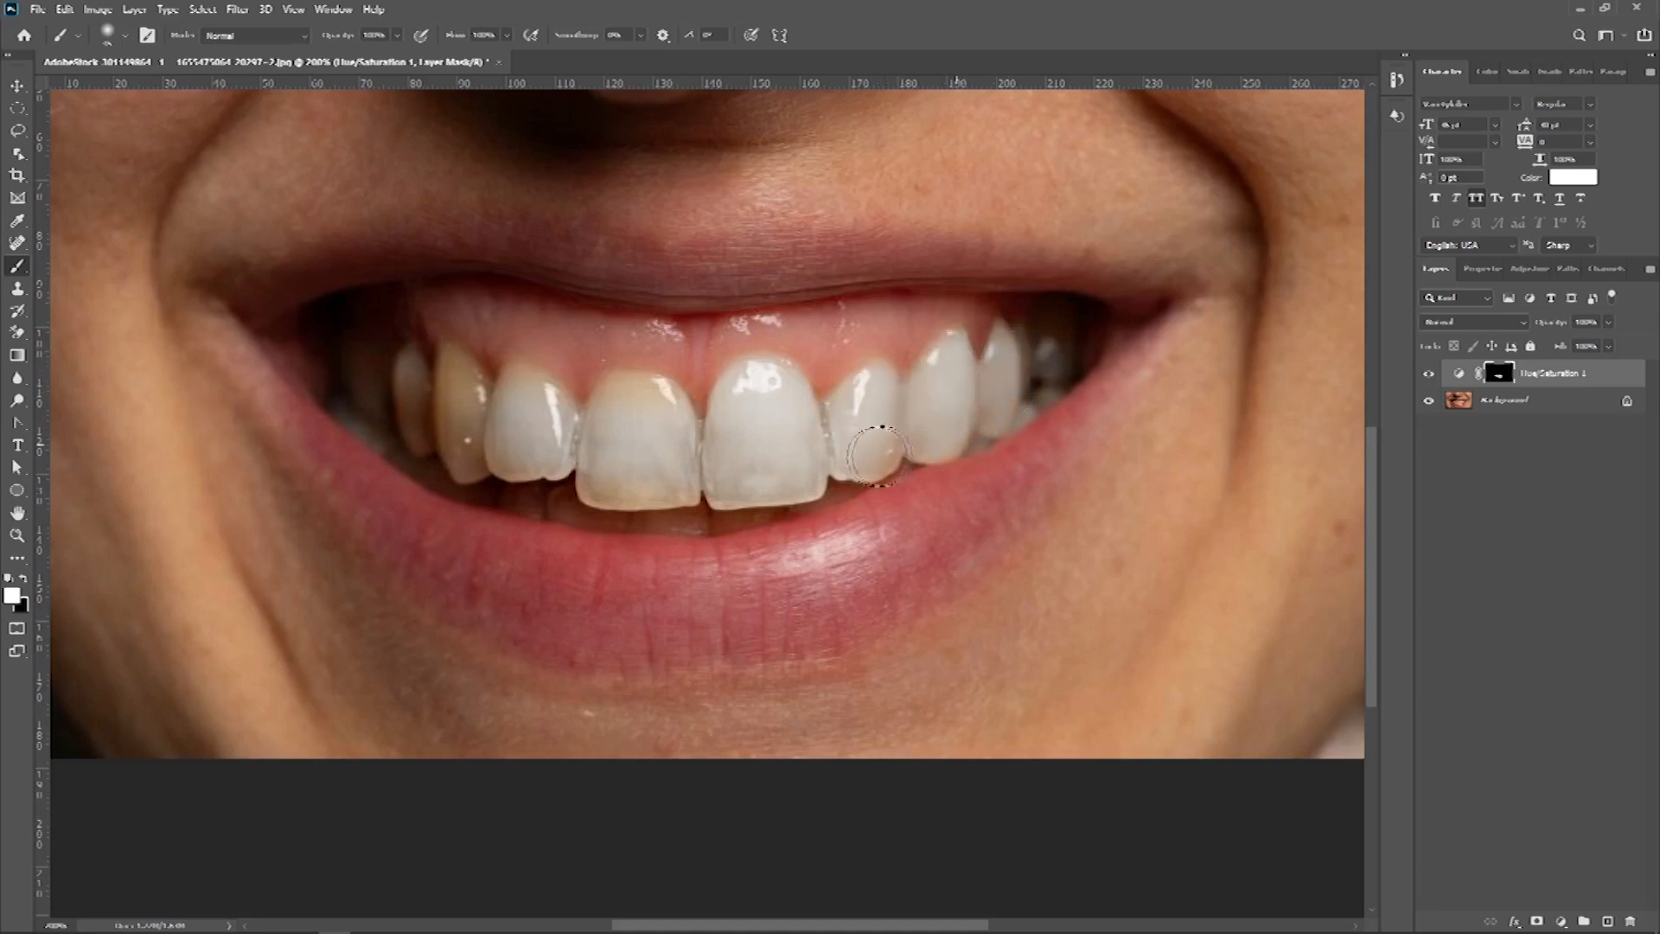
mouse_move(752, 381)
mouse_down()
mouse_move(605, 398)
mouse_move(589, 448)
mouse_move(621, 494)
mouse_move(501, 383)
mouse_move(423, 370)
mouse_move(455, 436)
mouse_move(525, 472)
mouse_move(390, 373)
mouse_move(377, 393)
mouse_move(412, 427)
mouse_move(673, 453)
mouse_move(877, 405)
mouse_up()
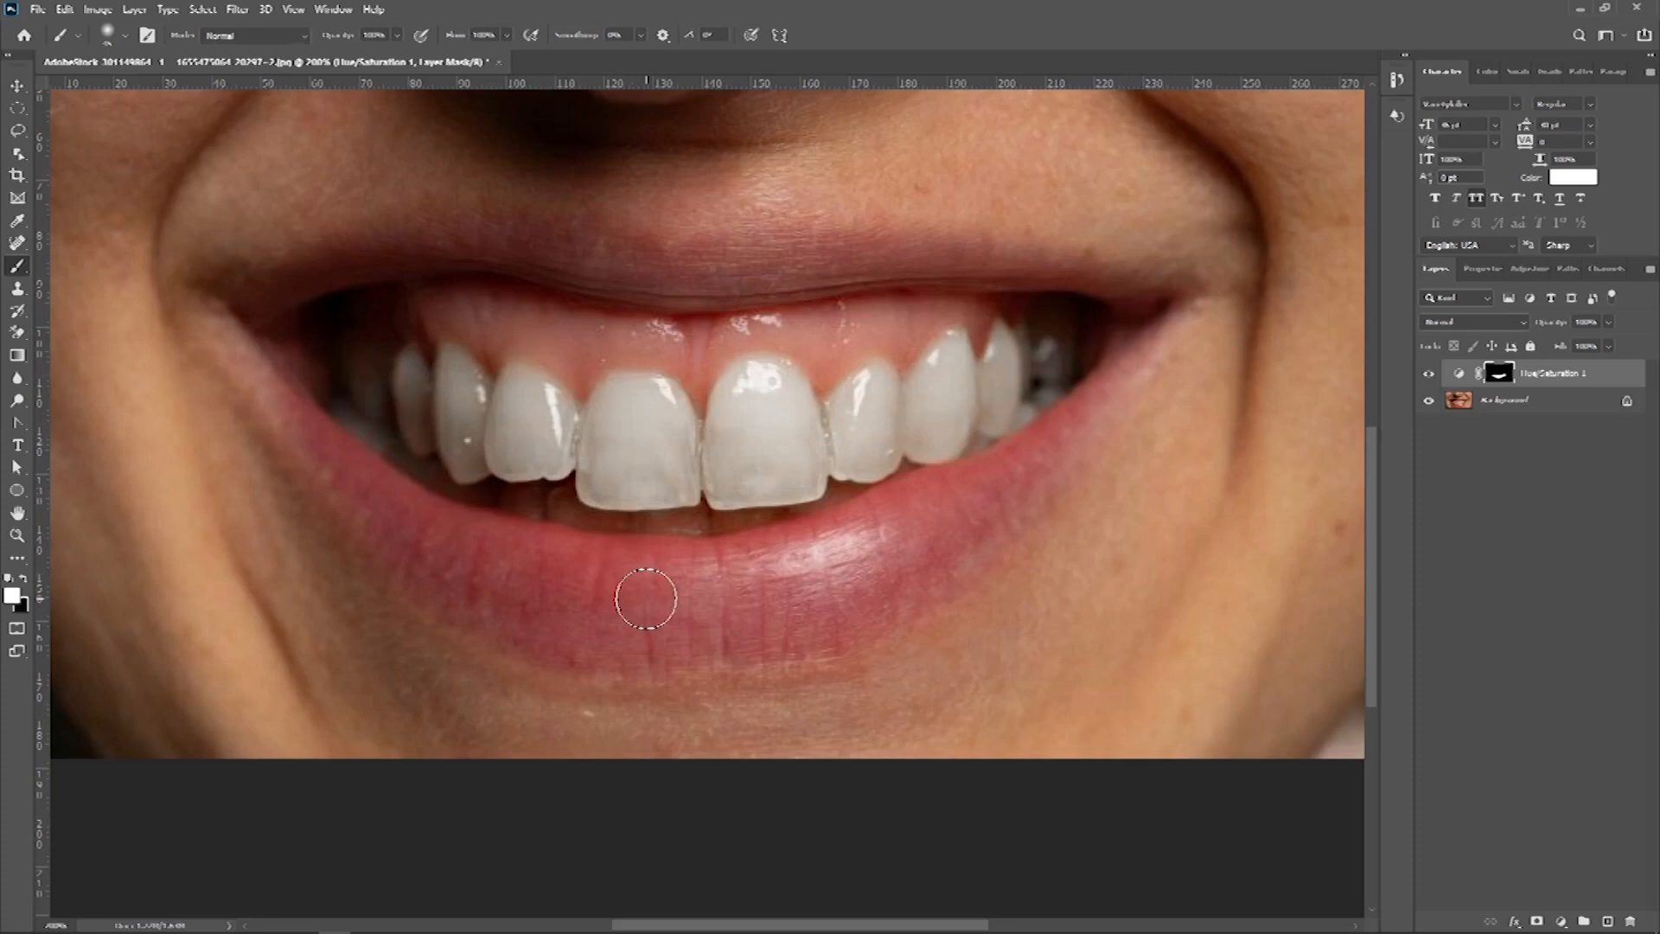
View the whole photo and compare the teeth with the Hue/Saturation layer hidden and shown.
key(ctrl+minus)
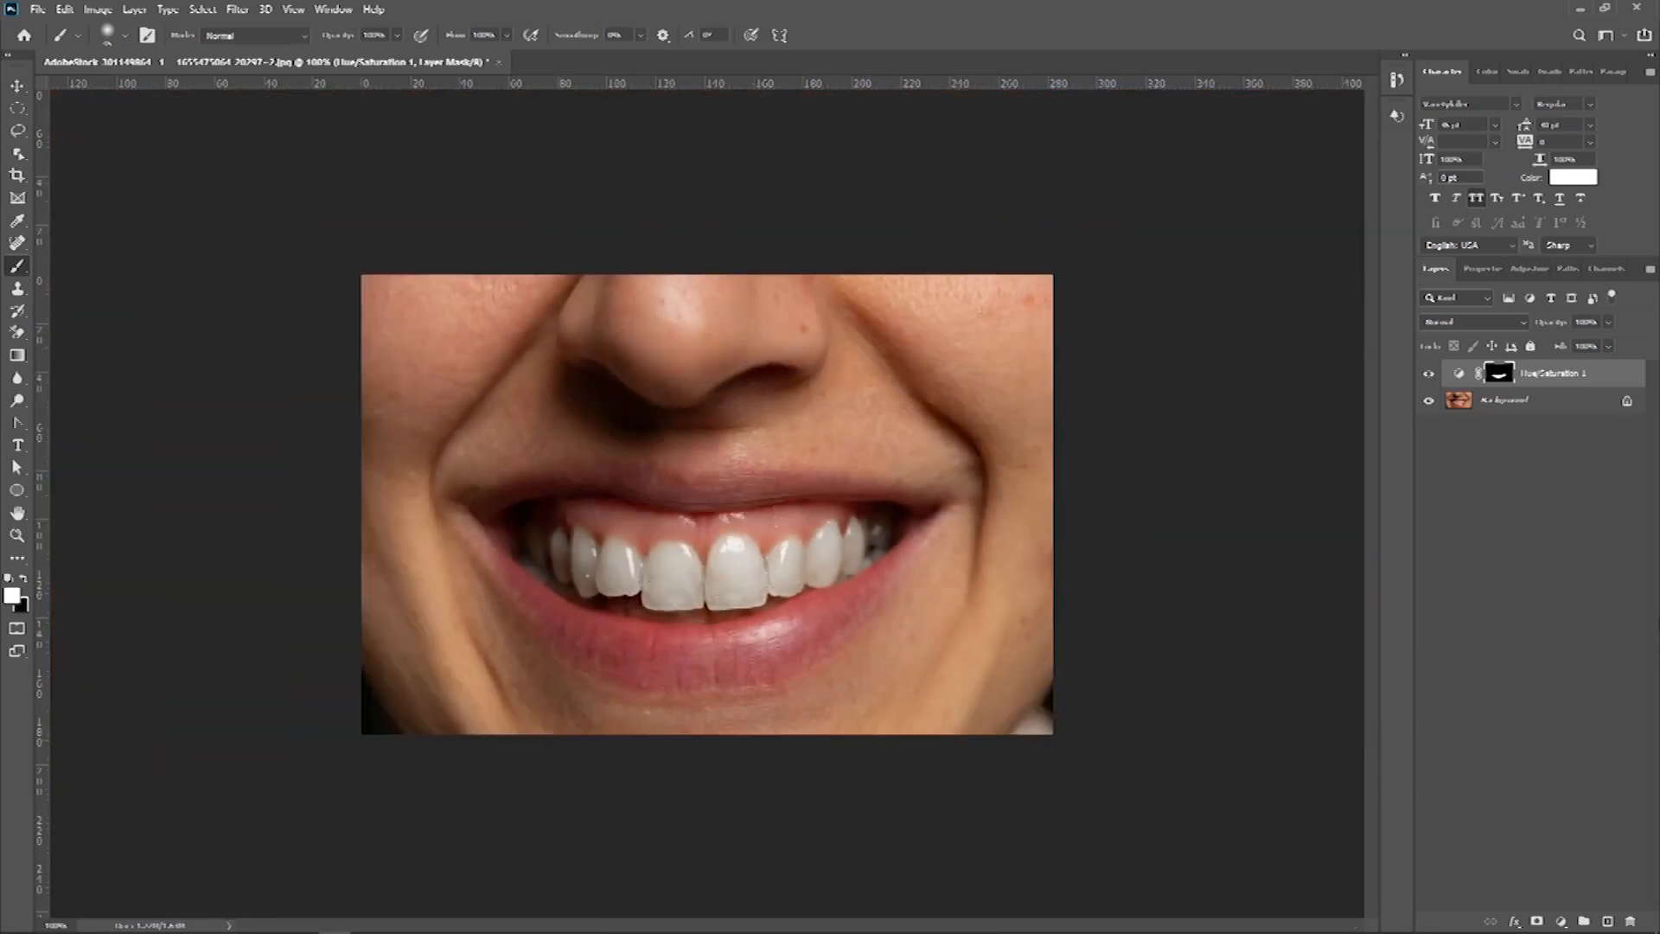
click(1429, 374)
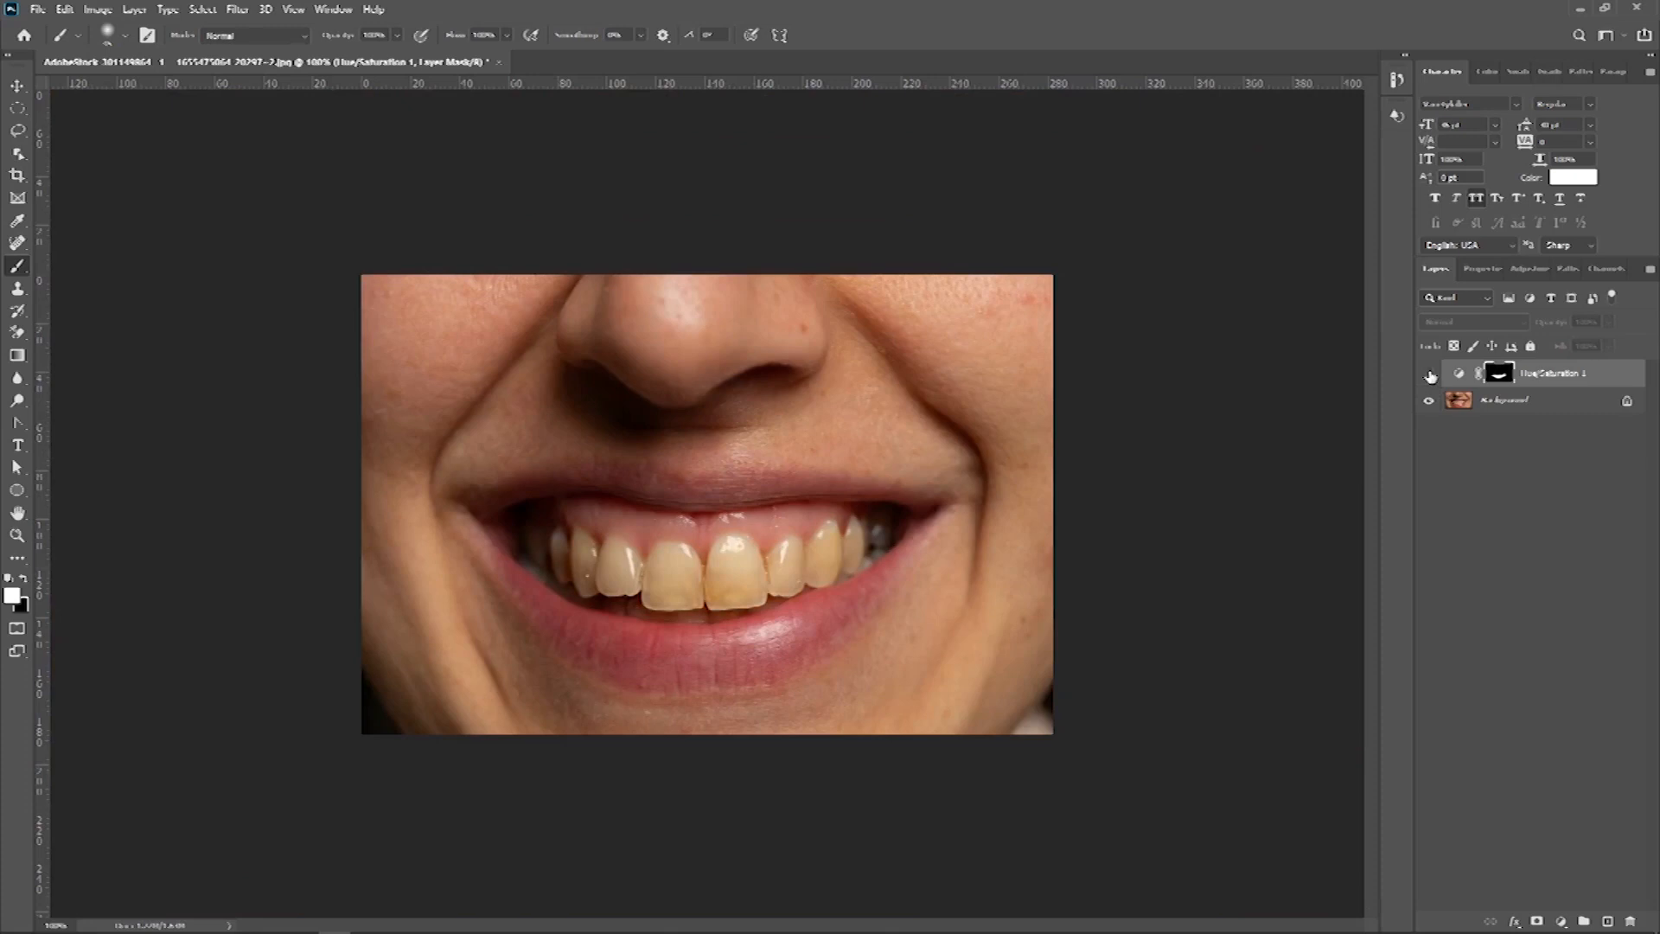
click(1429, 375)
Reopen the Hue/Saturation adjustment's settings and choose the Yellows colour range.
key(ctrl+plus)
key(ctrl+plus)
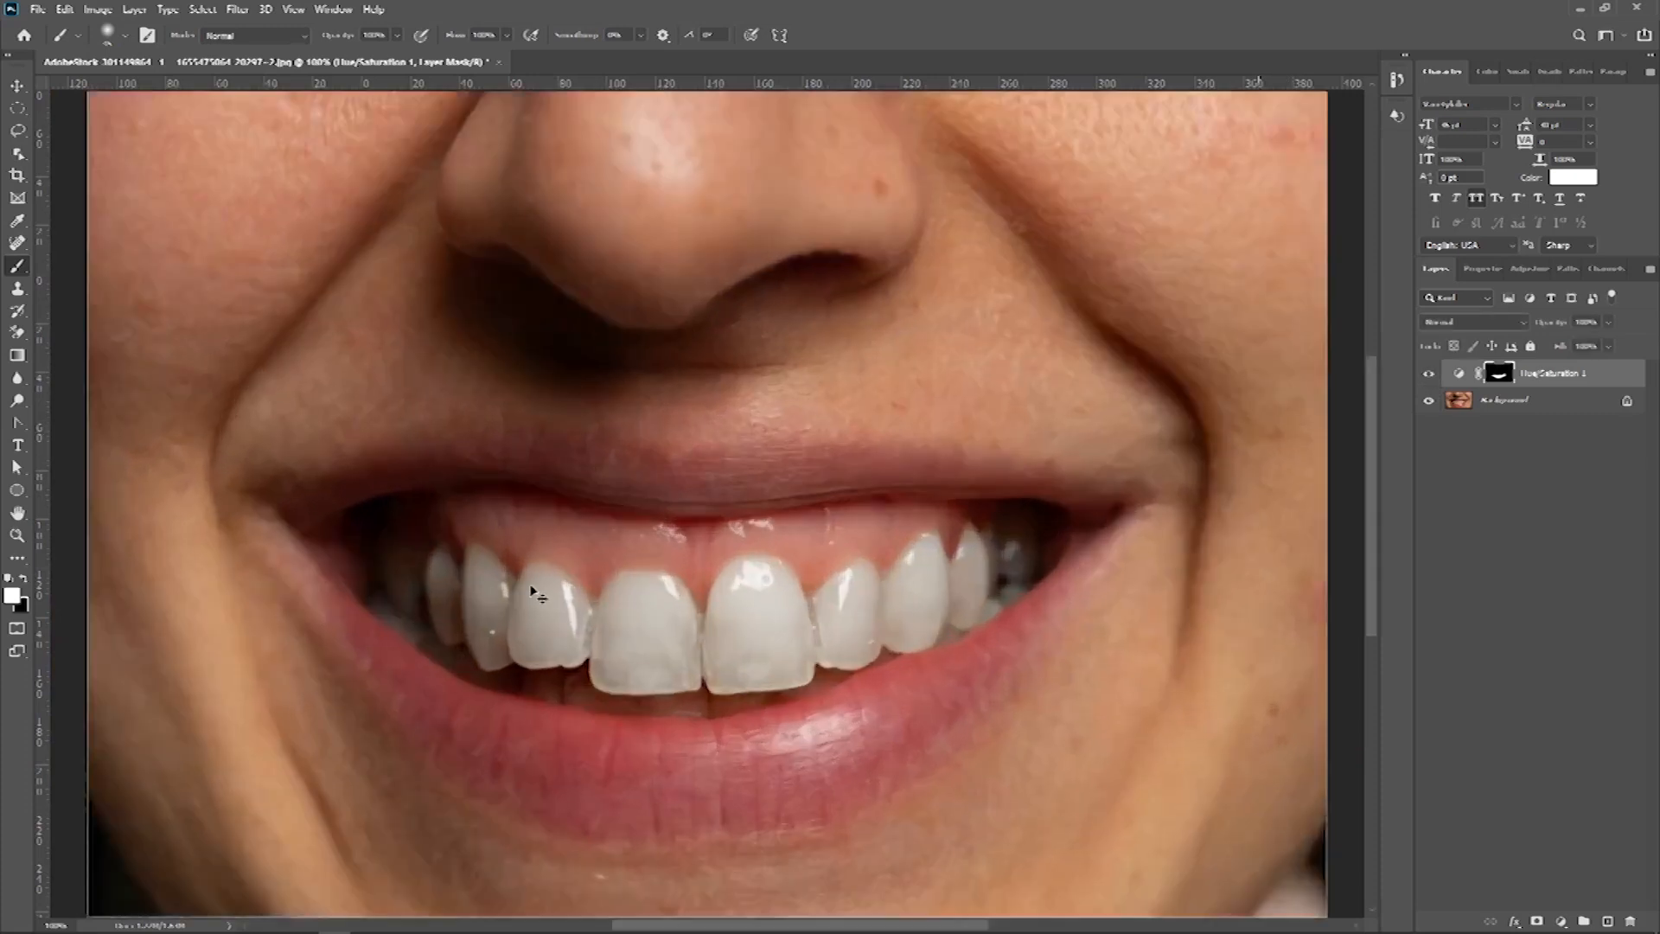
scroll(490, 584, down, 5)
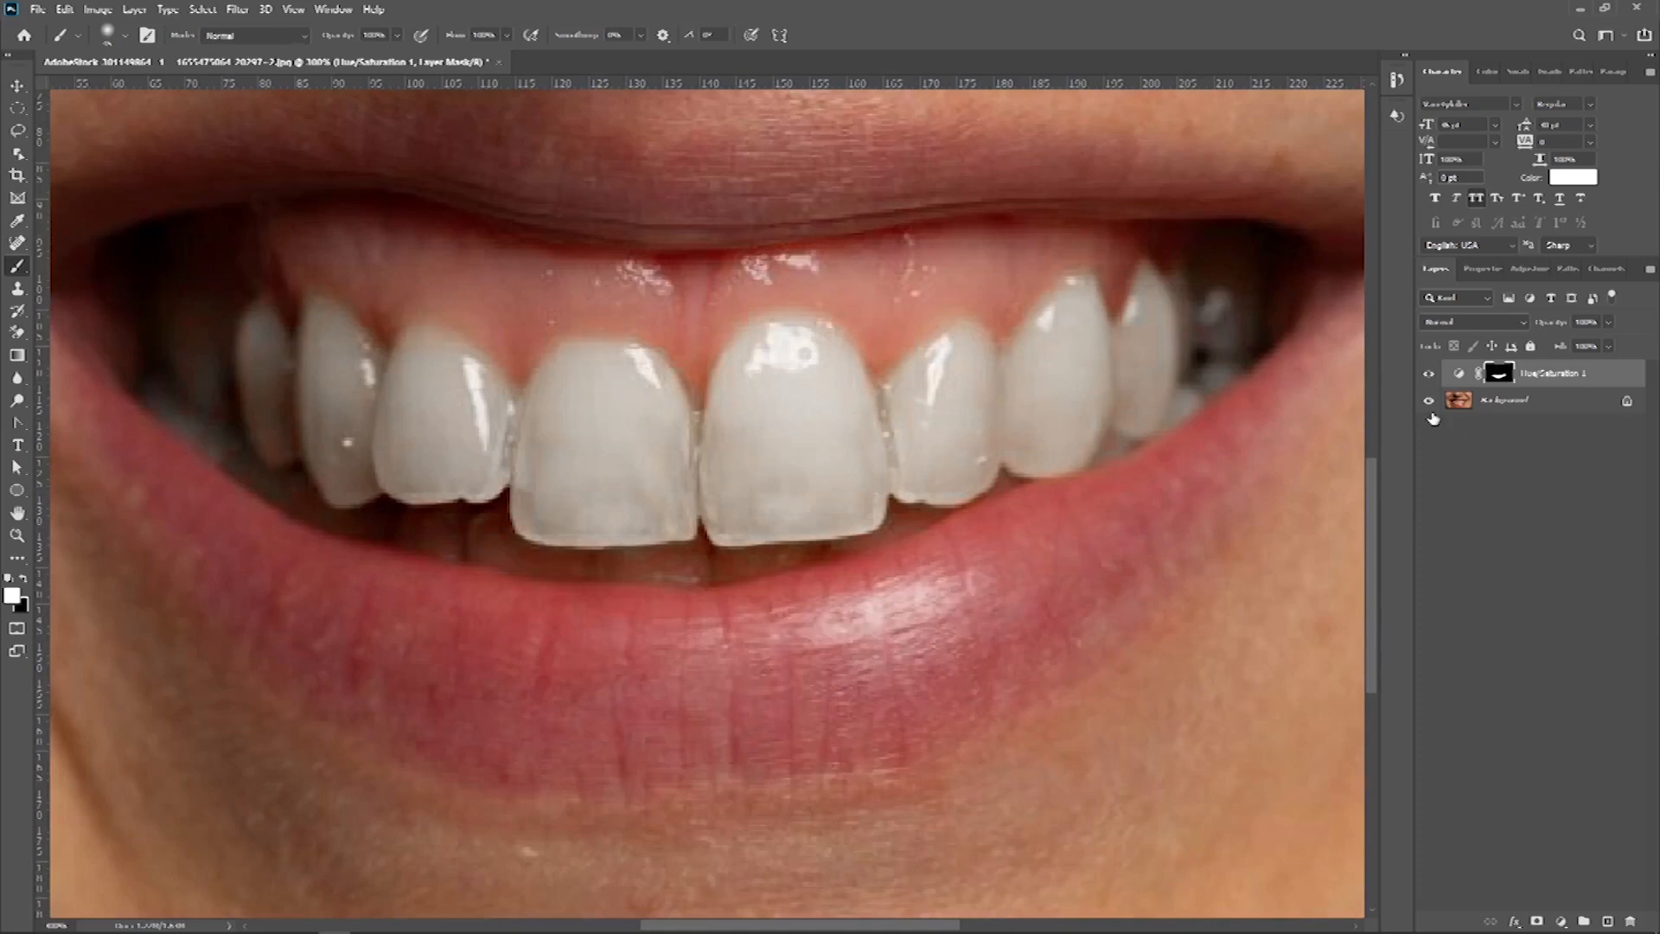
click(1460, 376)
double_click(1459, 376)
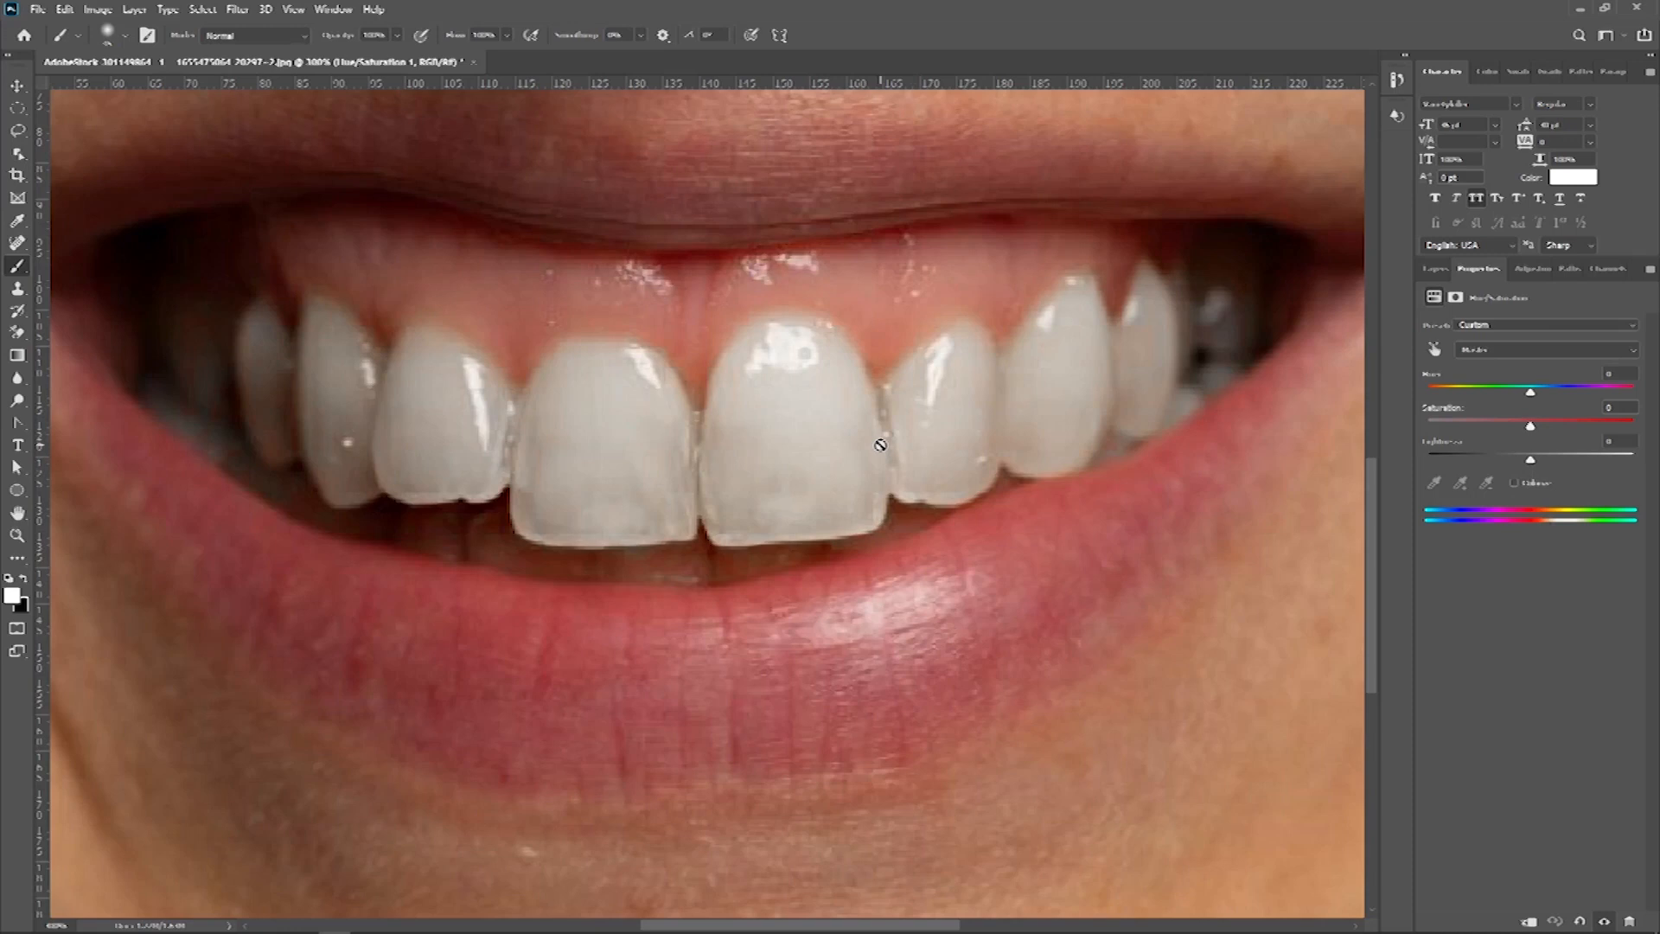
click(1633, 352)
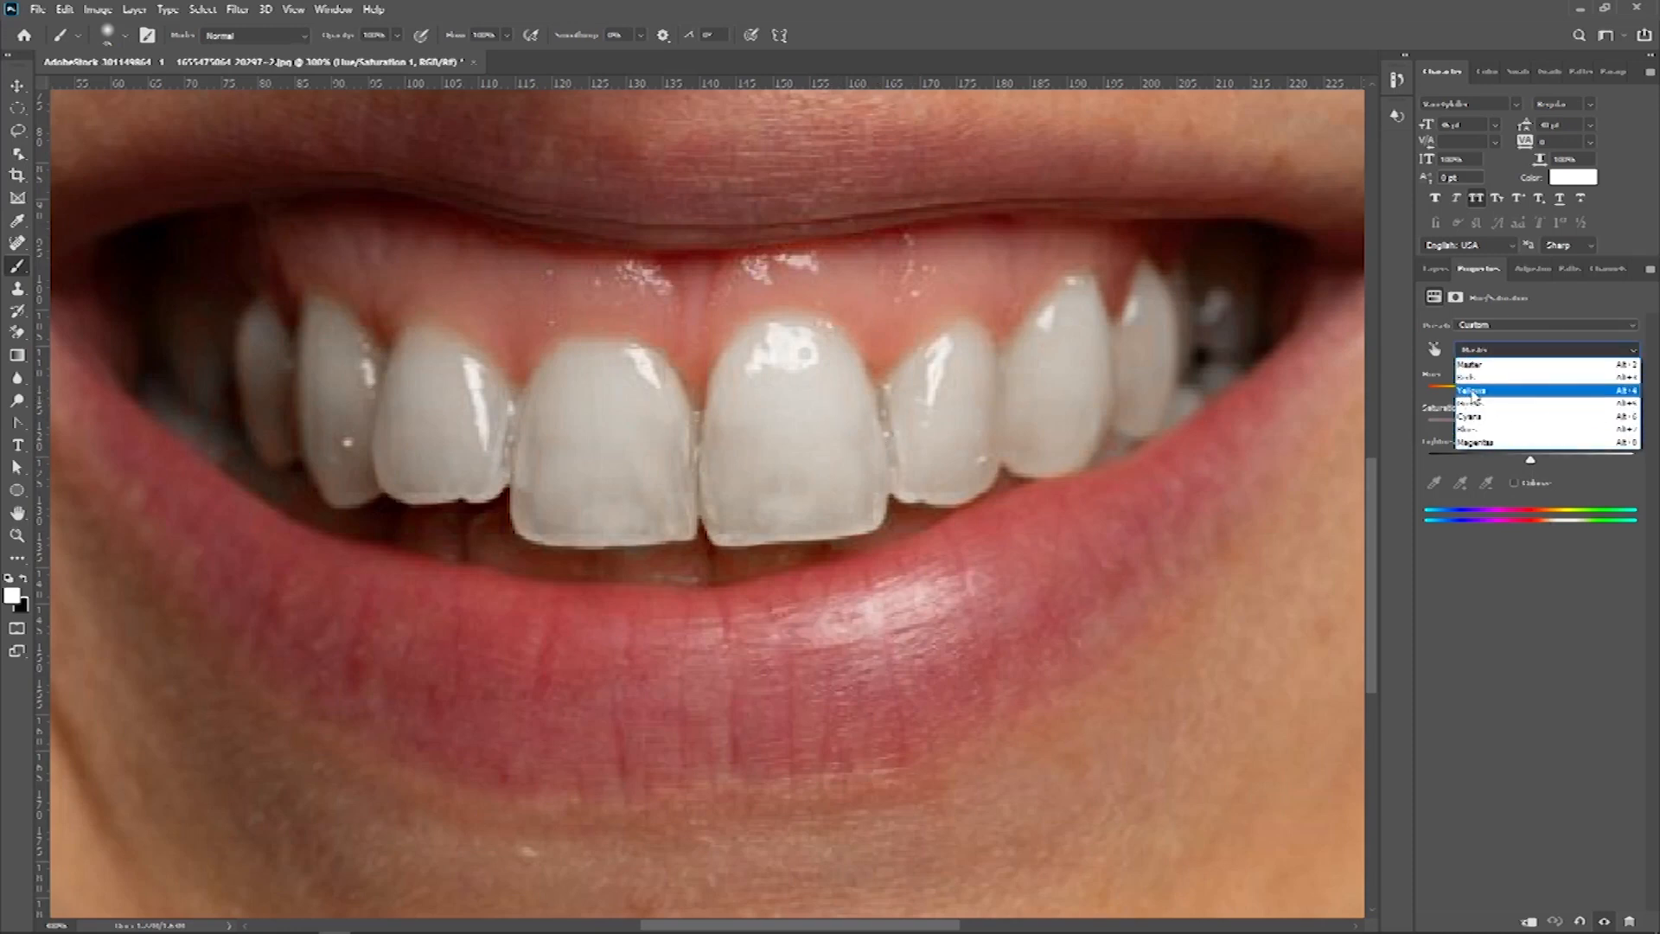
click(1473, 391)
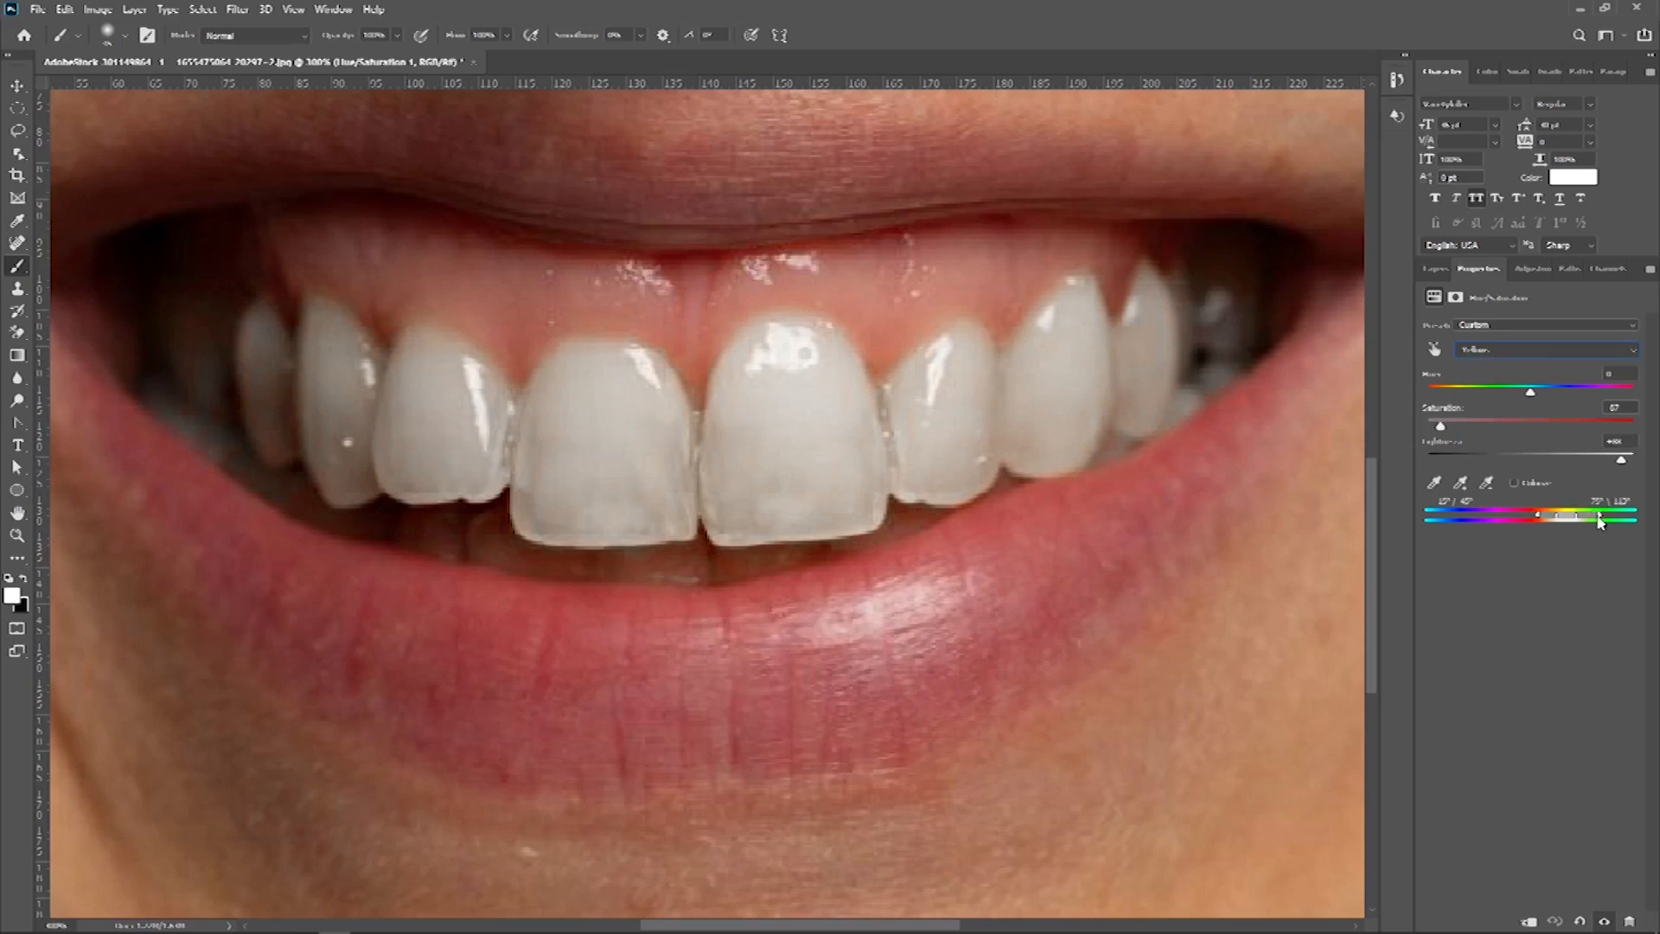
Extend the Yellows range's outer limits in both directions, with the upper one at about 120°, and check the whole photo.
drag(1599, 519, 1609, 524)
drag(1540, 519, 1374, 530)
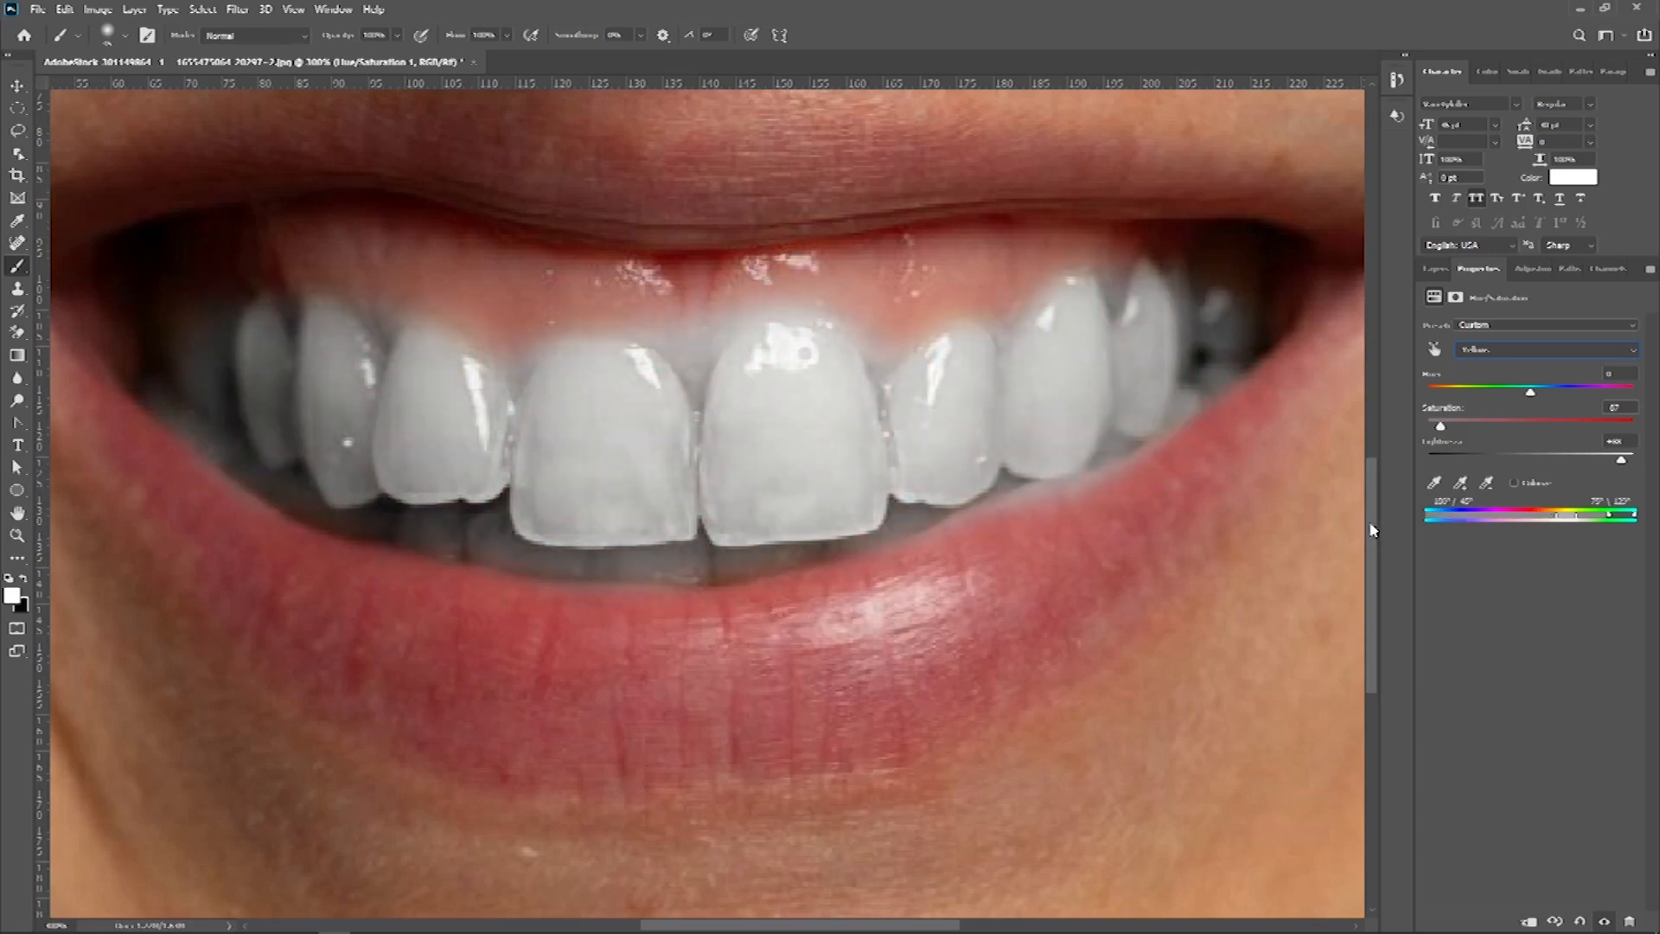
key(ctrl+minus)
key(ctrl+minus)
key(ctrl+minus)
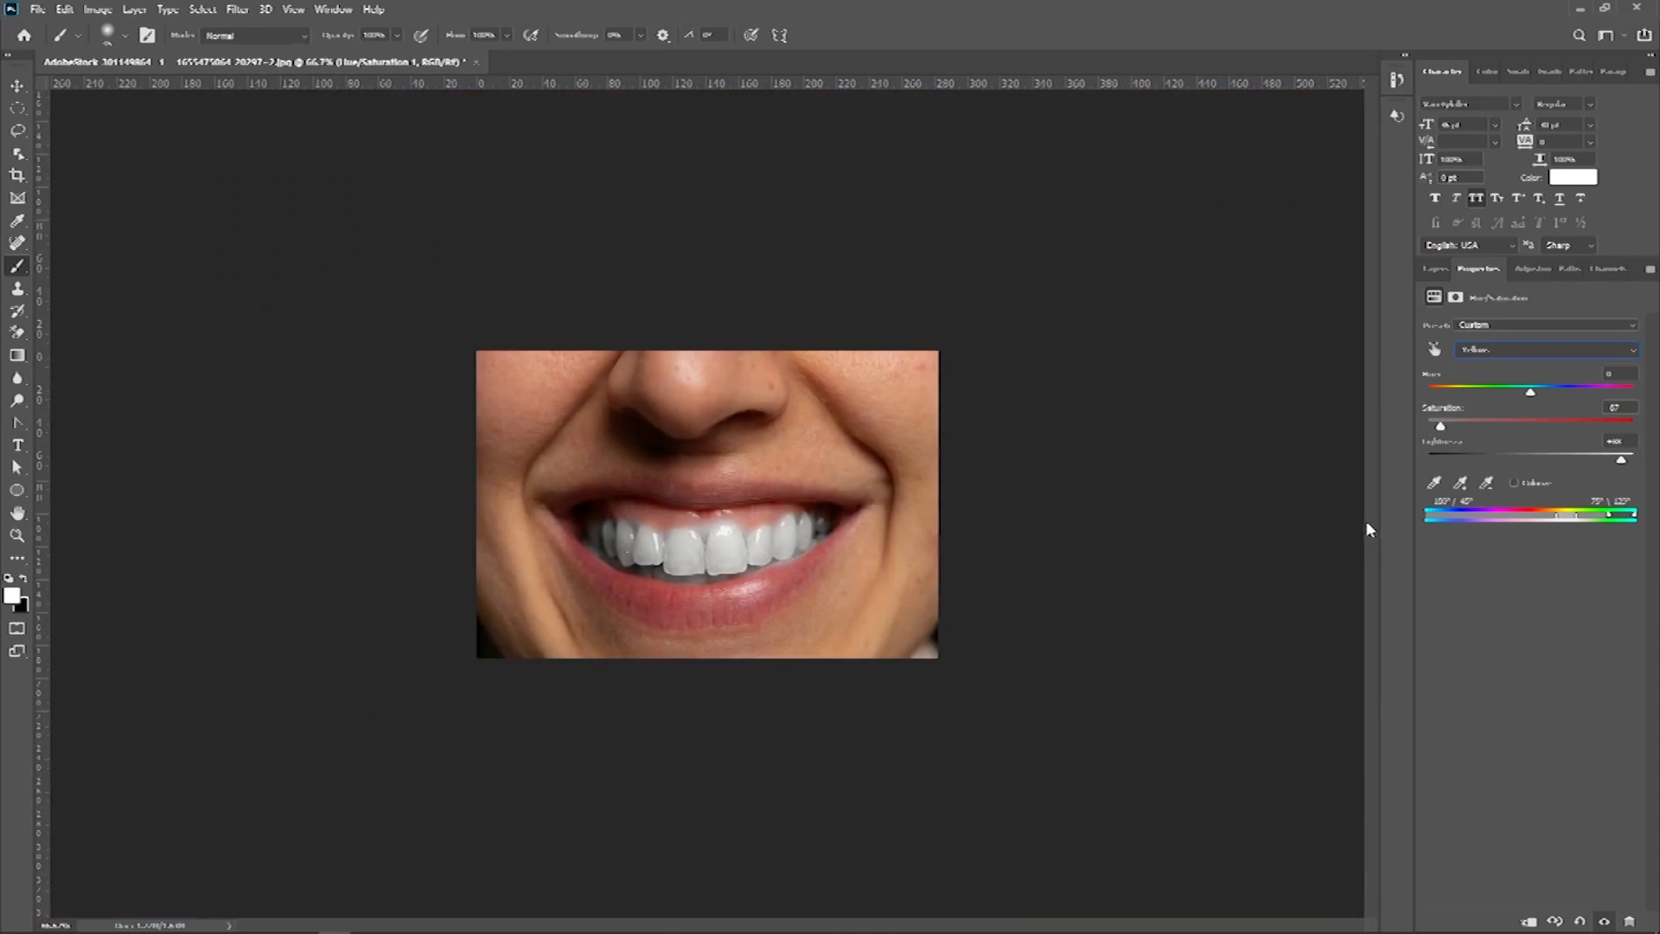
Extend the lower falloff limit of the Yellows range into the reds, to about 333°, to remove the remaining tint from the teeth.
key(ctrl+plus)
key(ctrl+plus)
key(ctrl+plus)
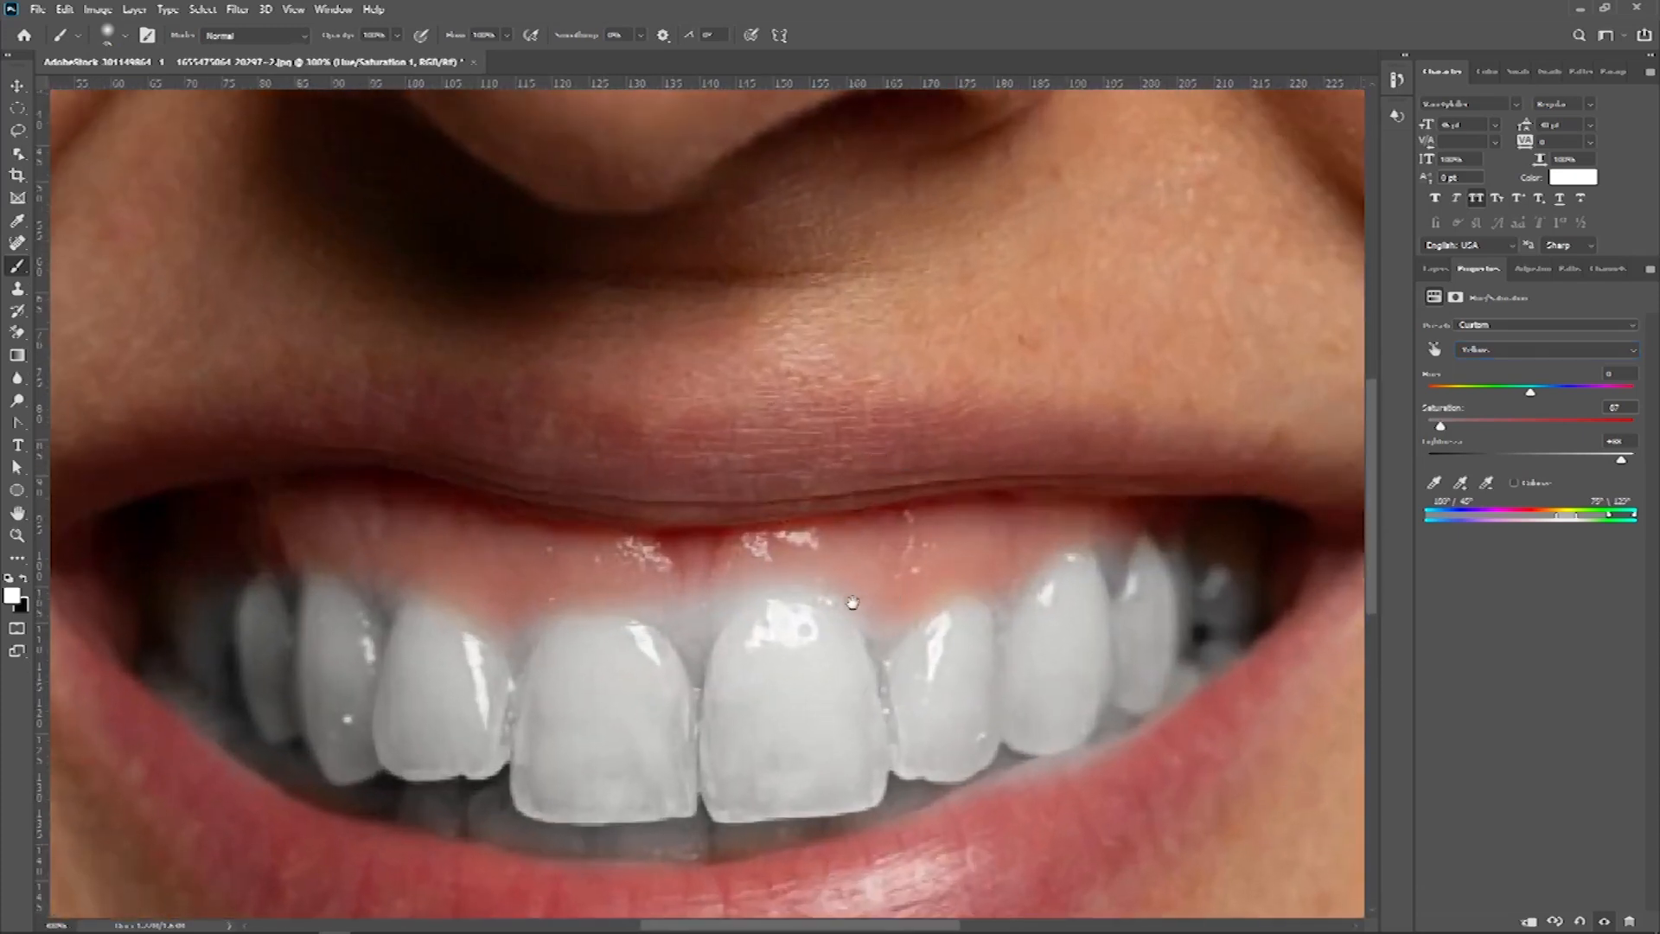
drag(852, 603, 876, 389)
scroll(1240, 542, down, 5)
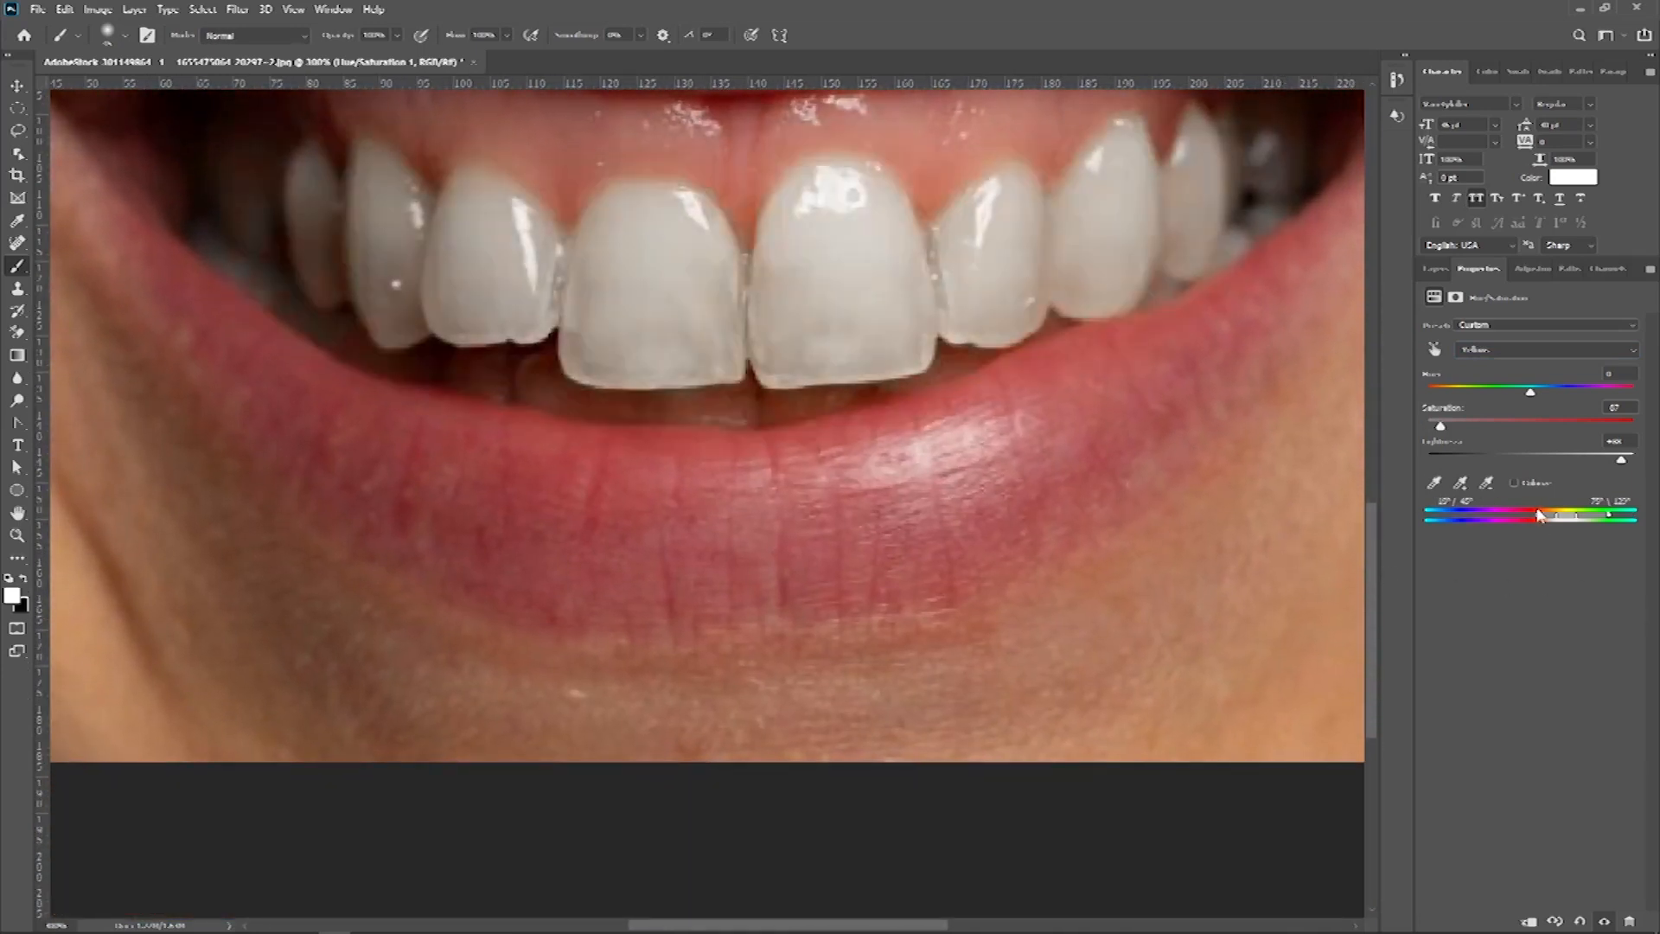
drag(1539, 518, 1509, 519)
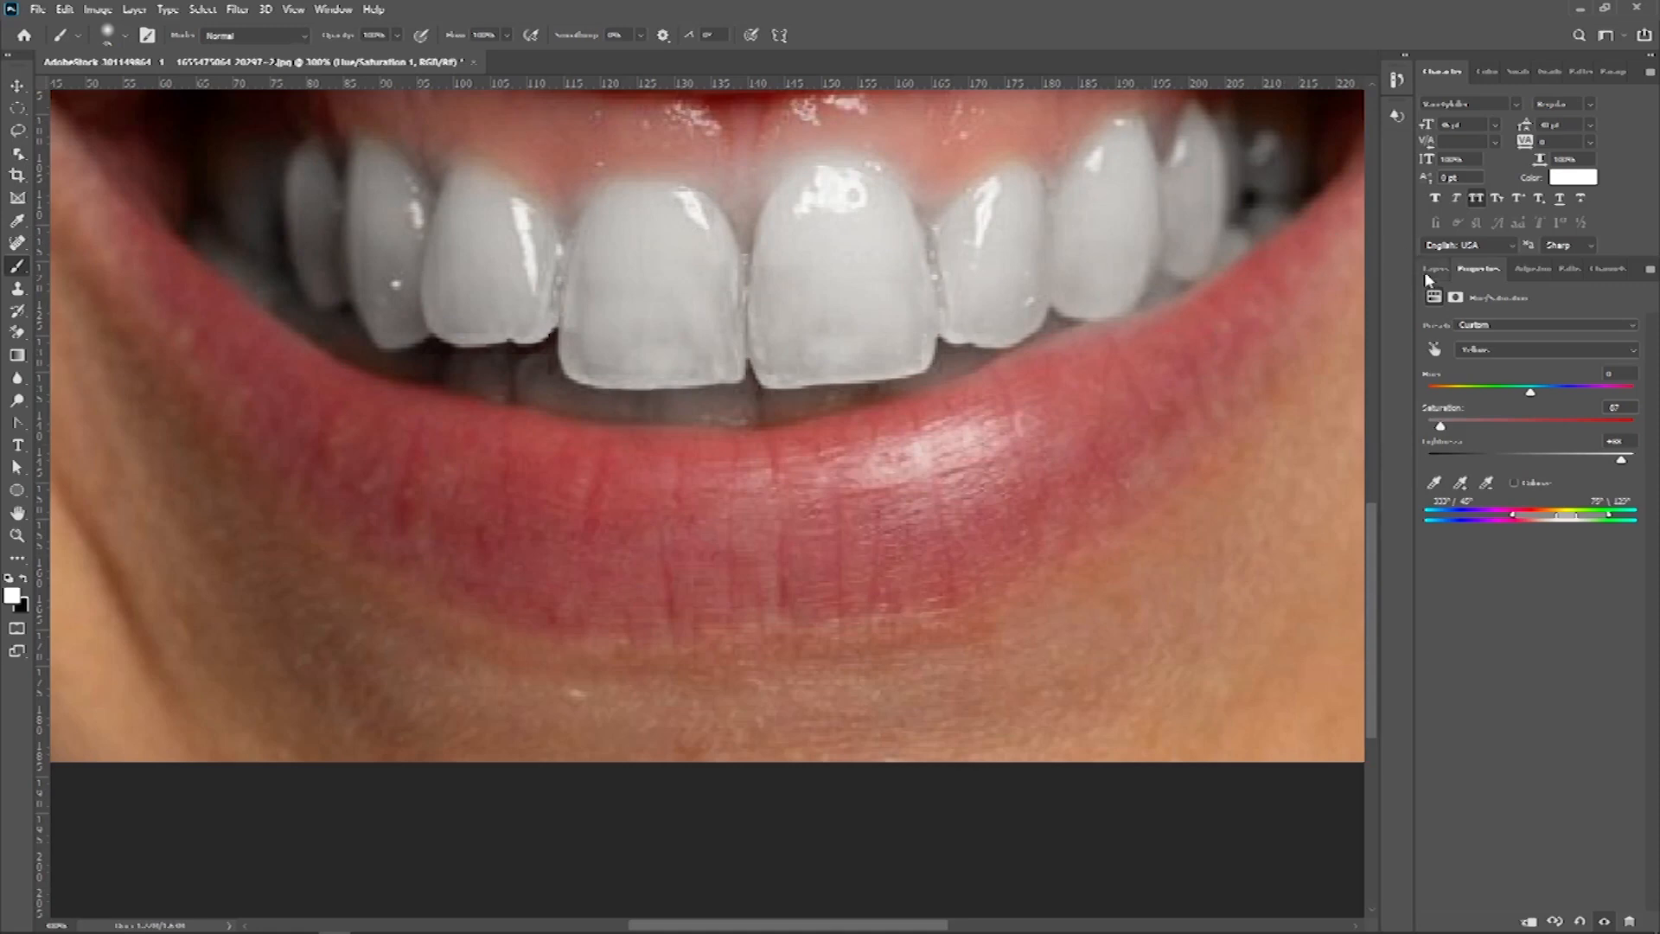
Paint black on the layer mask over the gum between the two front teeth, and set the brush opacity to 16%.
click(1432, 270)
click(1500, 374)
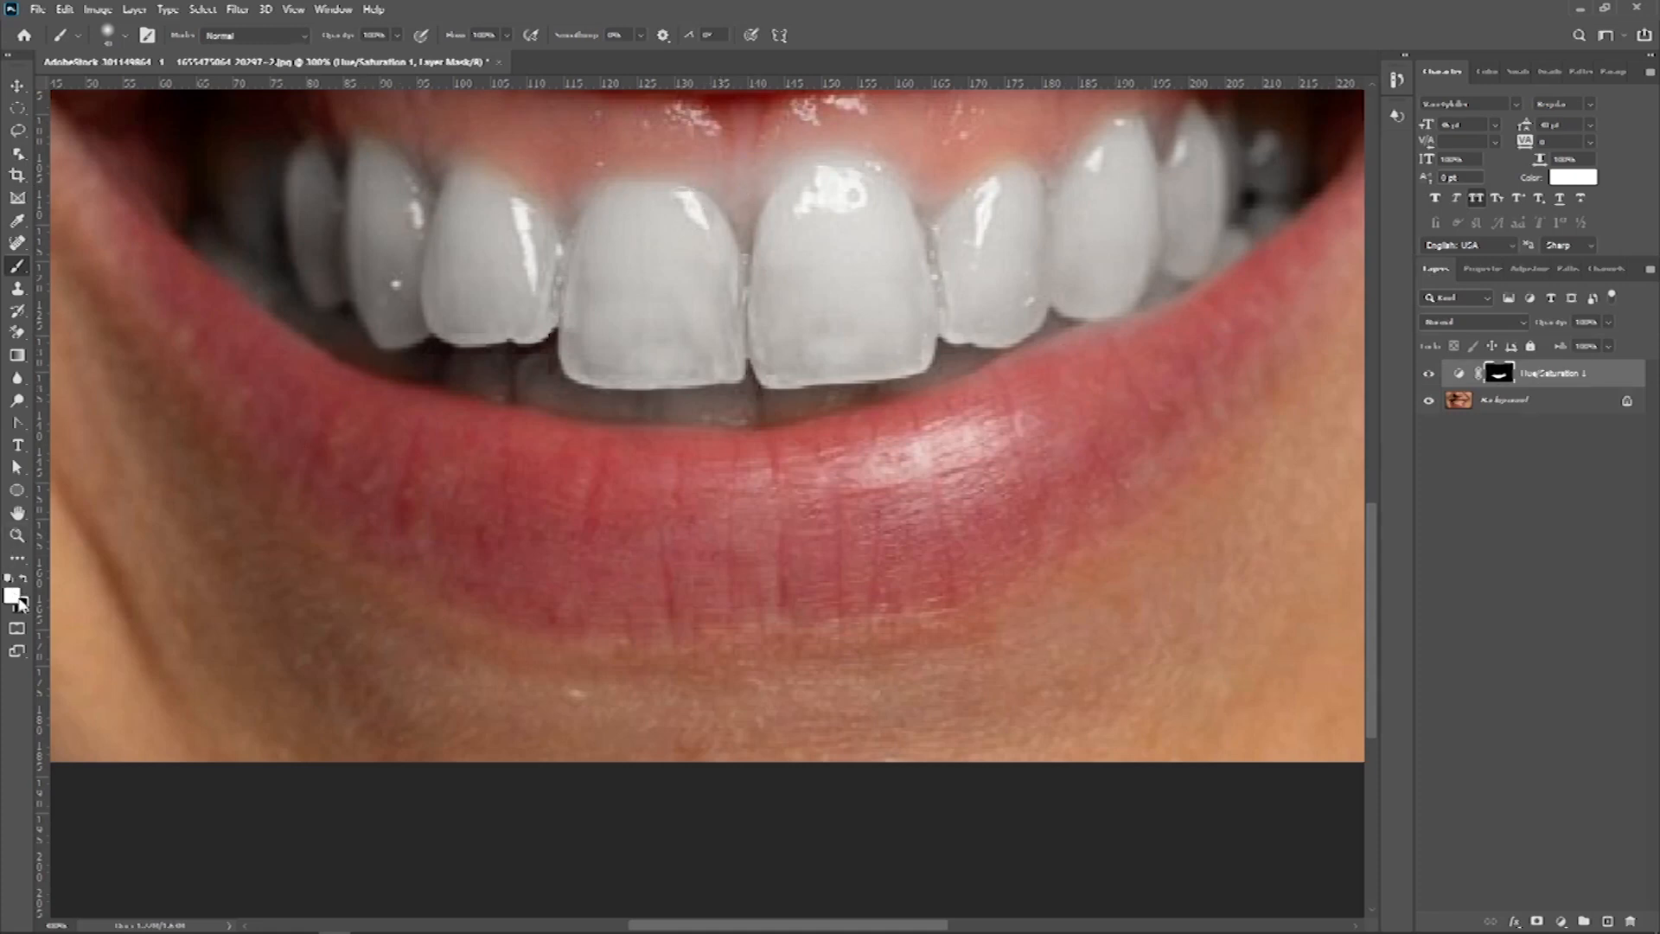
key(x)
mouse_move(705, 157)
mouse_down()
mouse_move(738, 186)
mouse_move(761, 160)
mouse_up()
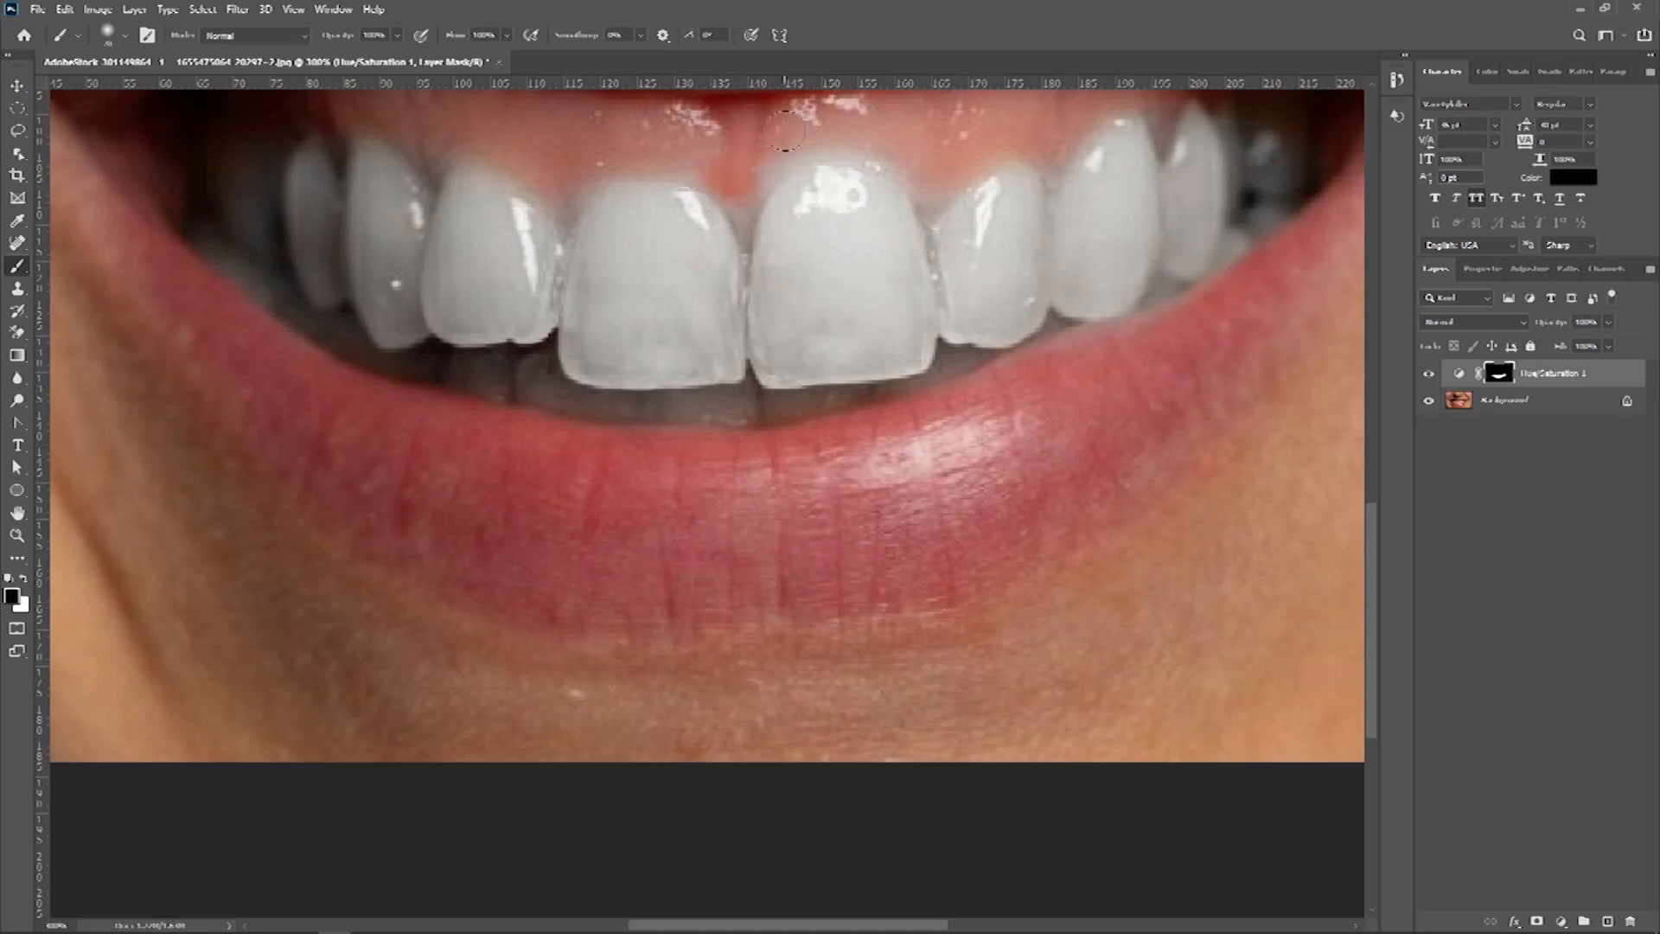
drag(337, 36, 328, 39)
text(16)
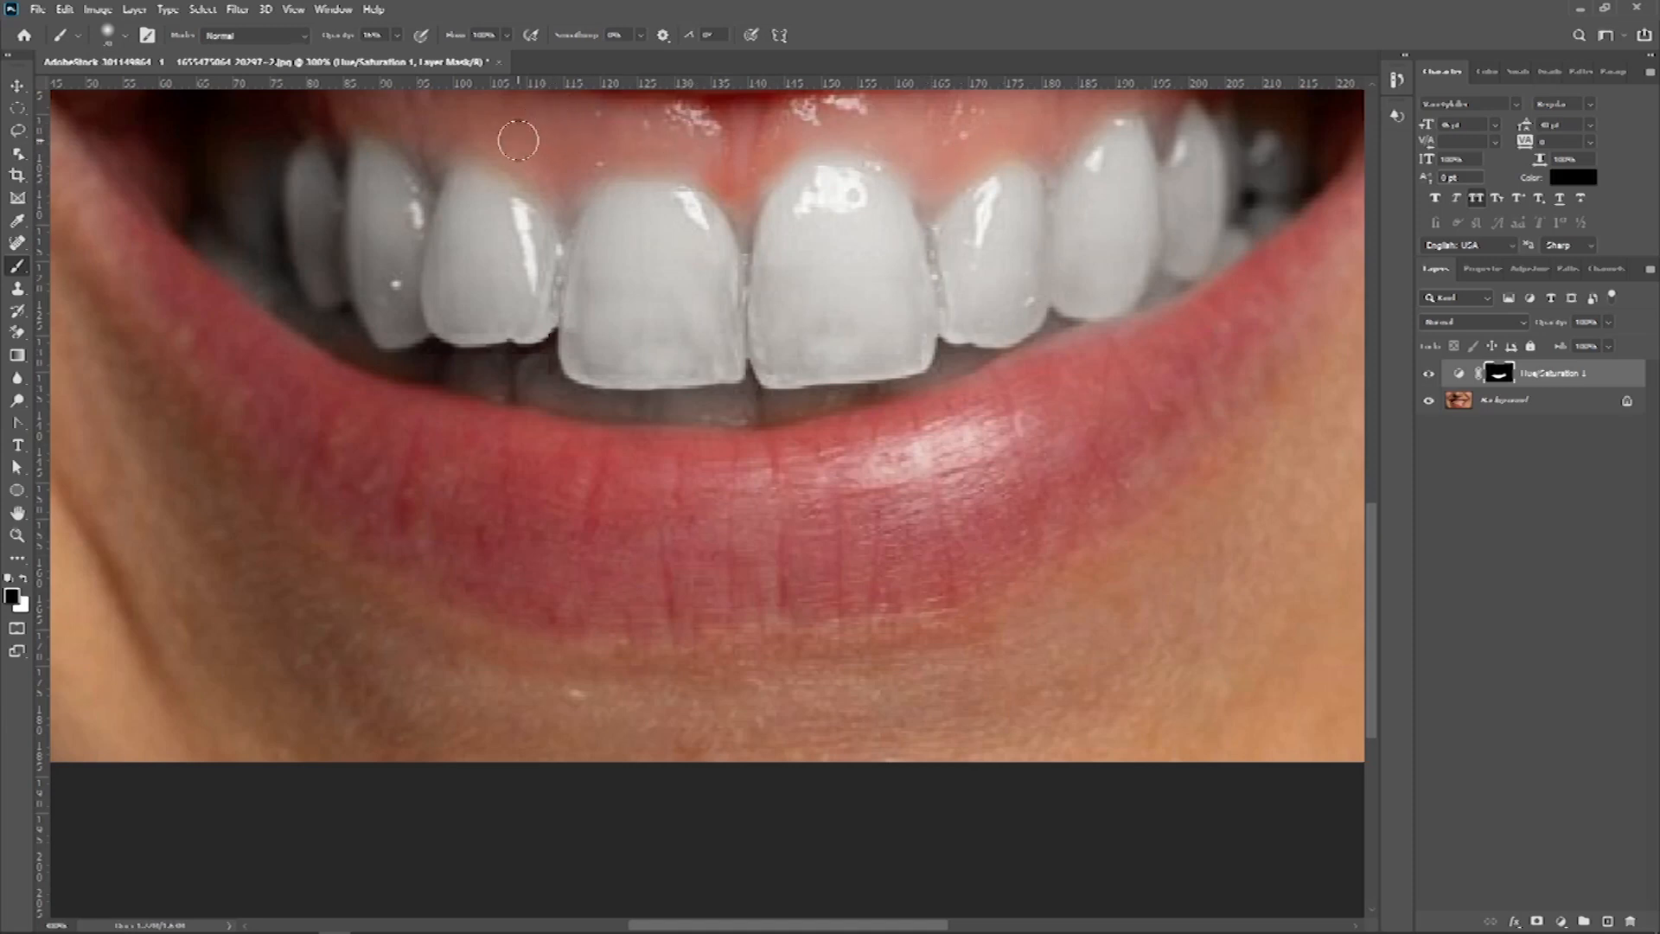
Compare the teeth with the Hue/Saturation layer hidden and shown, and view the result on the whole photo.
click(1428, 374)
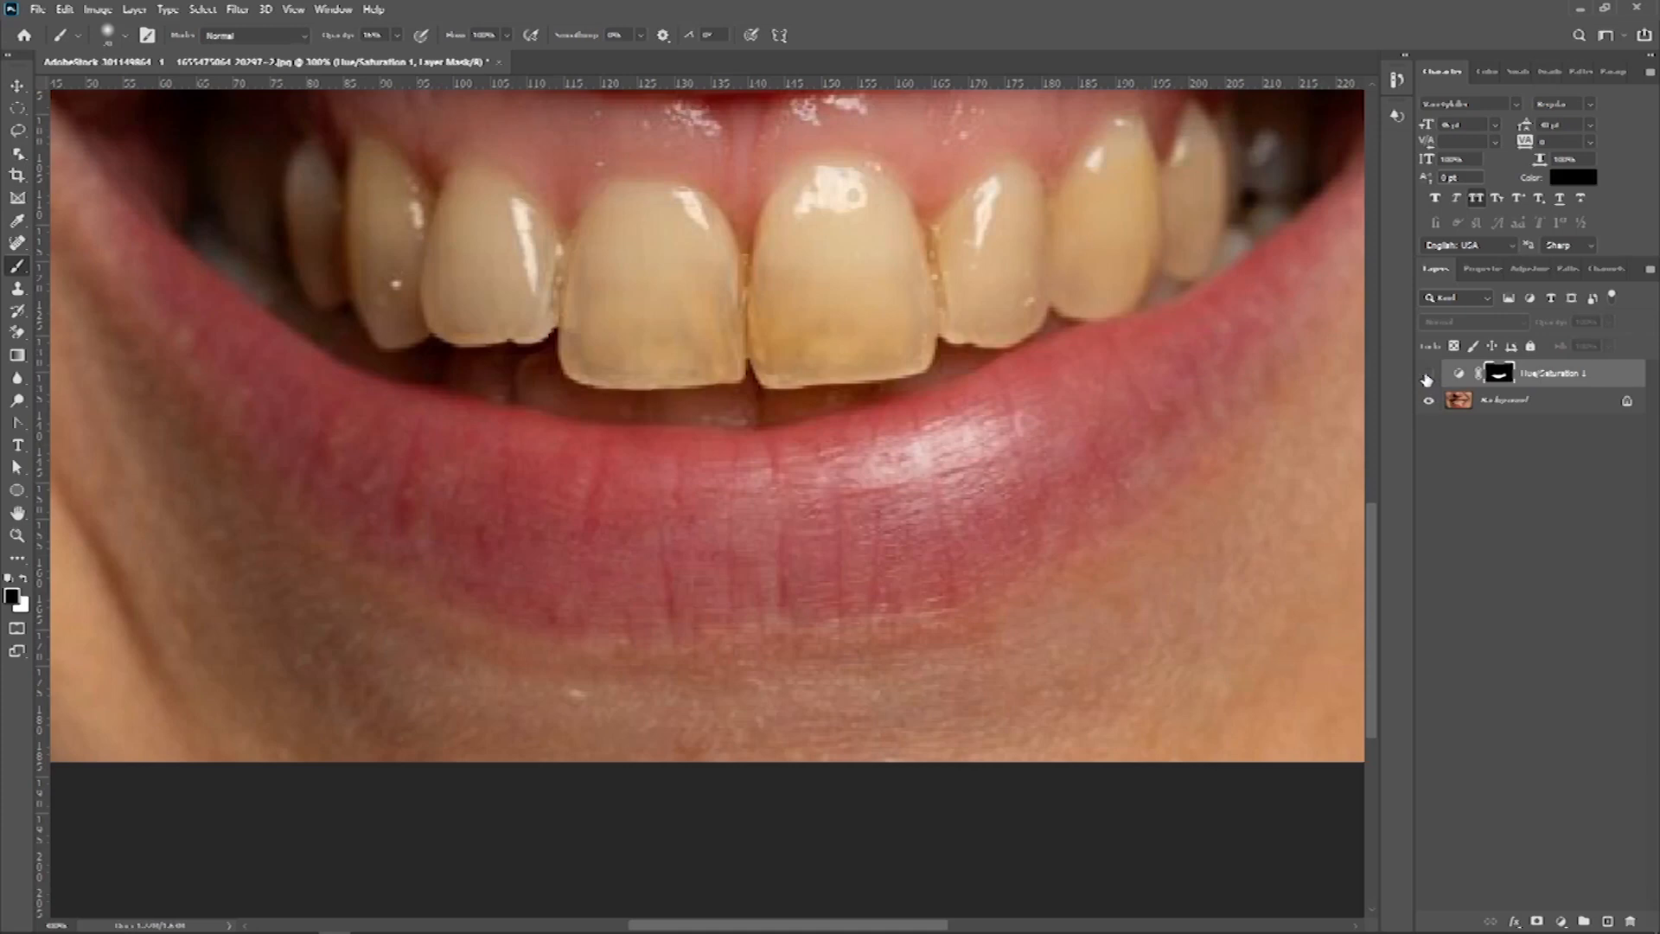
click(1428, 376)
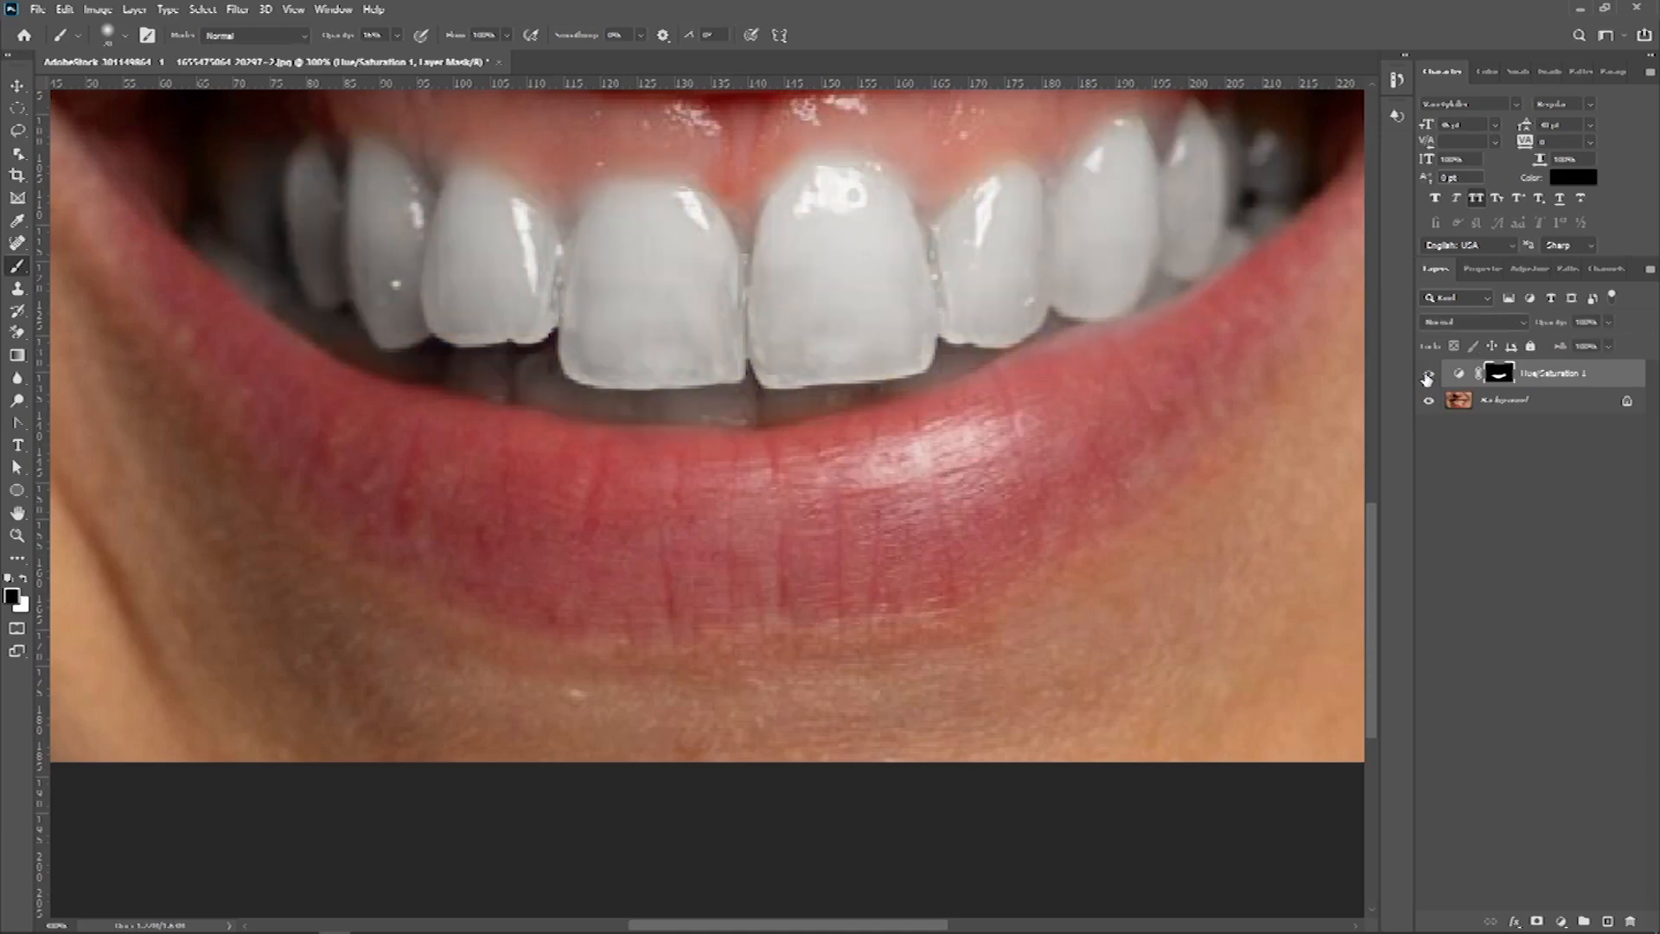
key(ctrl+minus)
key(ctrl+minus)
key(ctrl+minus)
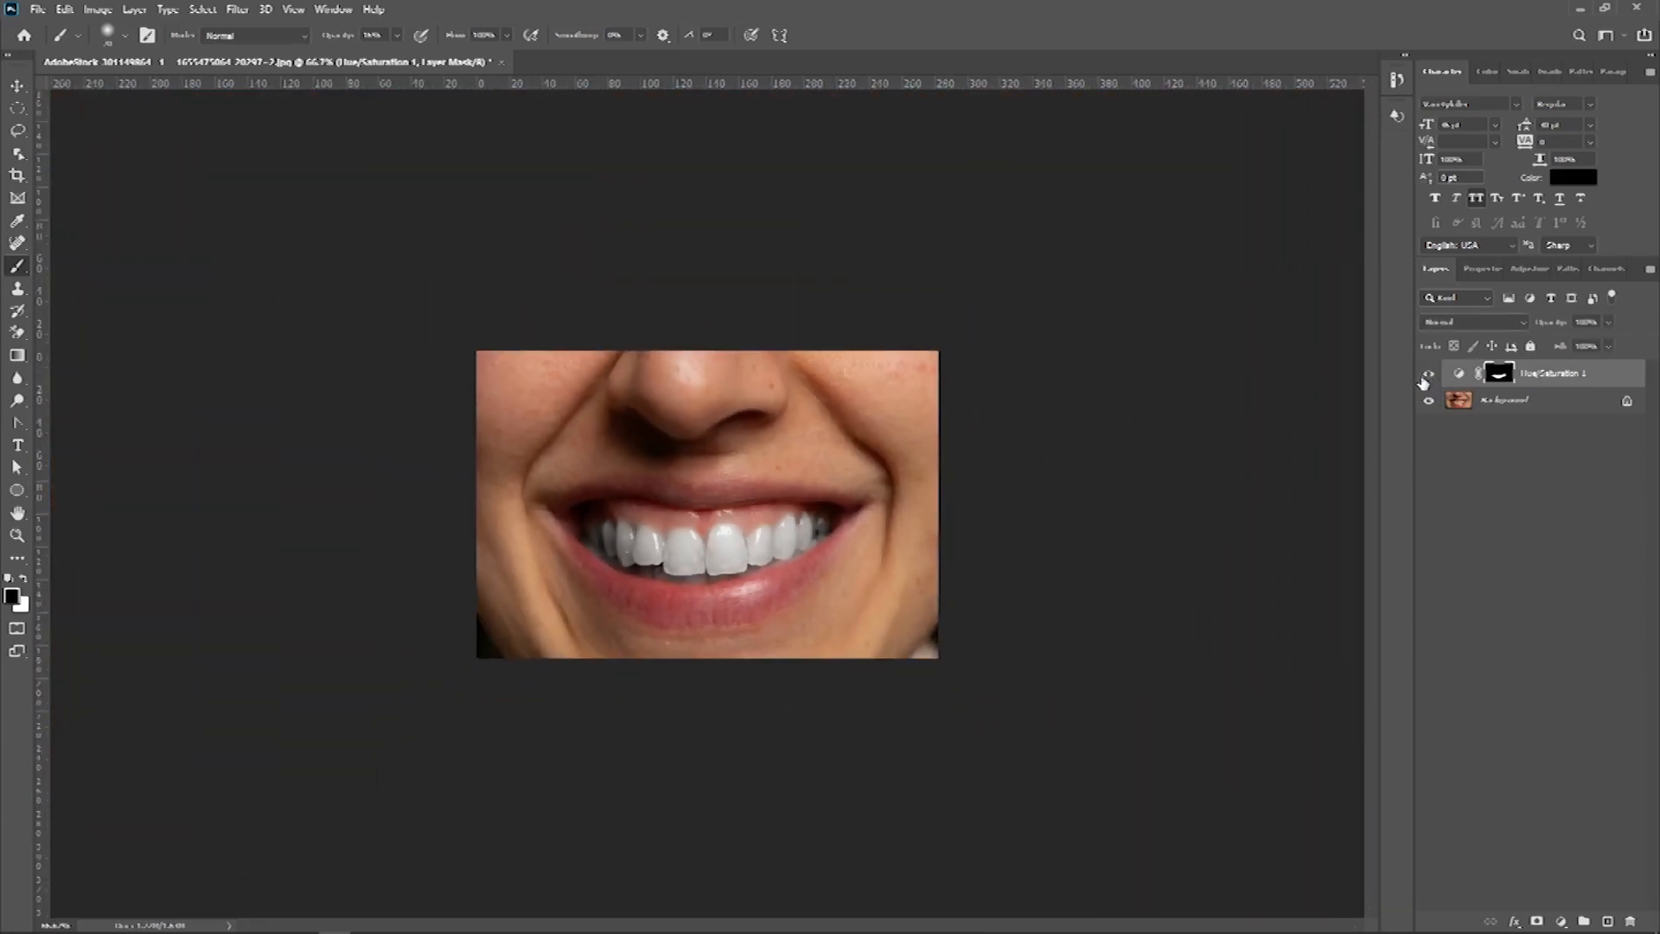
key(ctrl+plus)
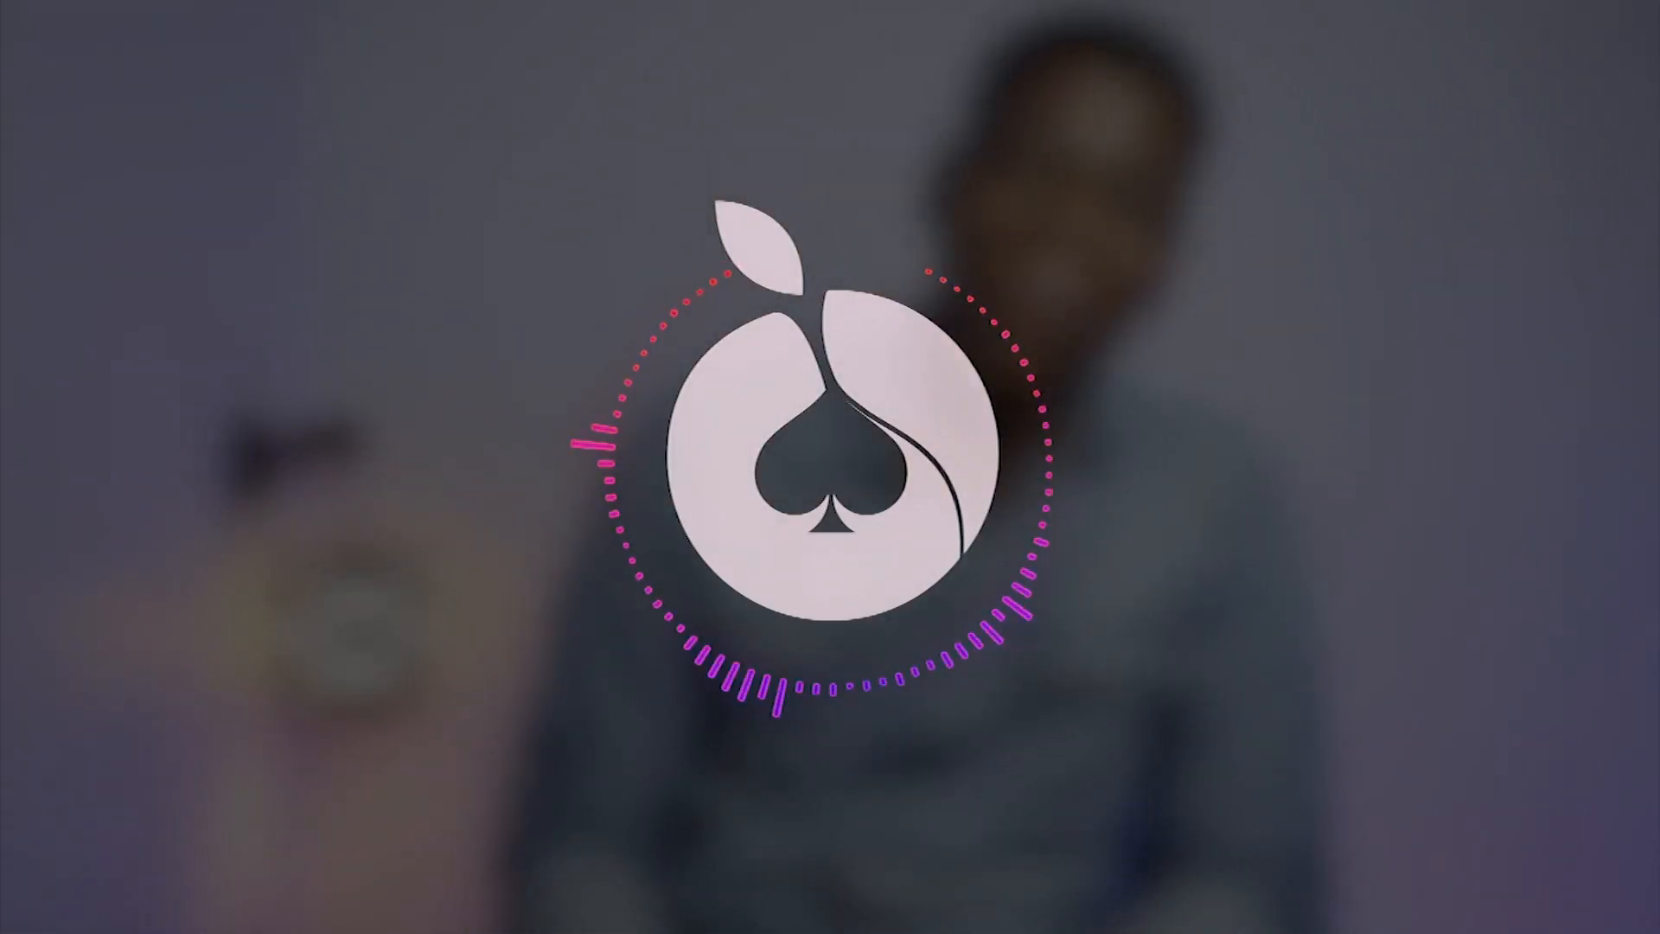